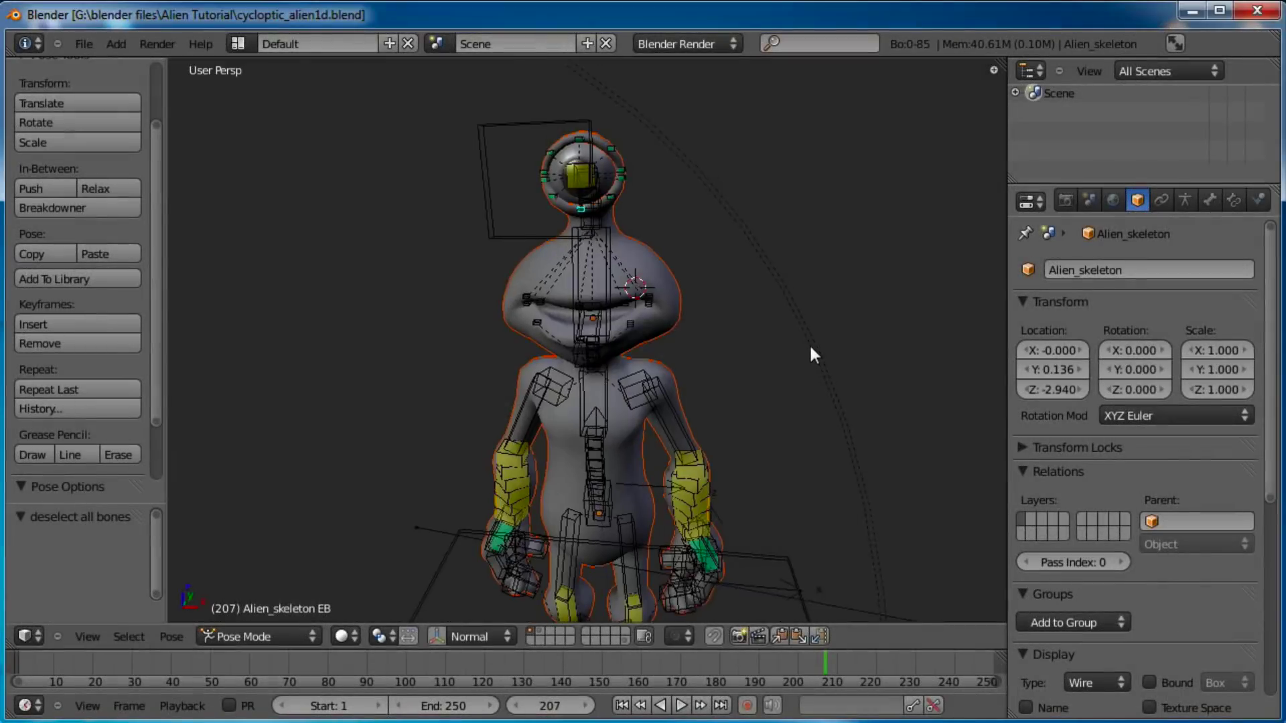
- Switch to a front orthographic view of the rig and reveal the T-posed alien's layer
key("KP_1")
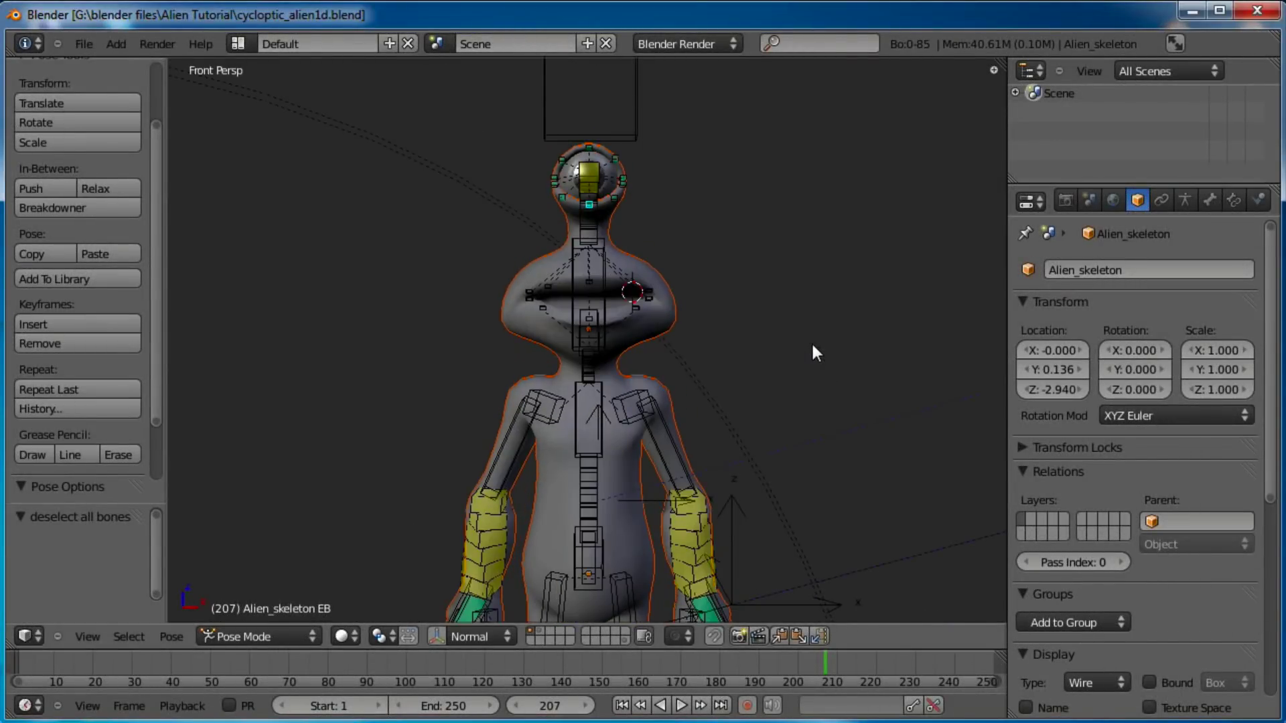
key("KP_5")
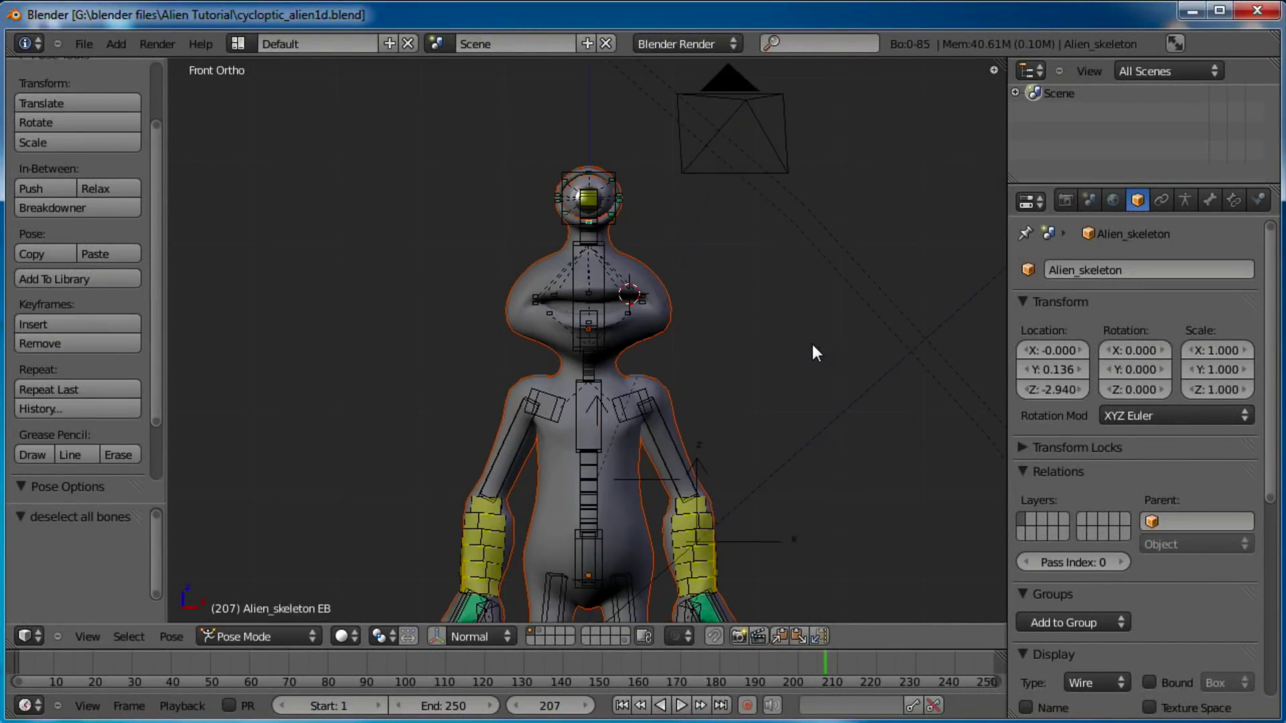
scroll(813, 346, "down", 3)
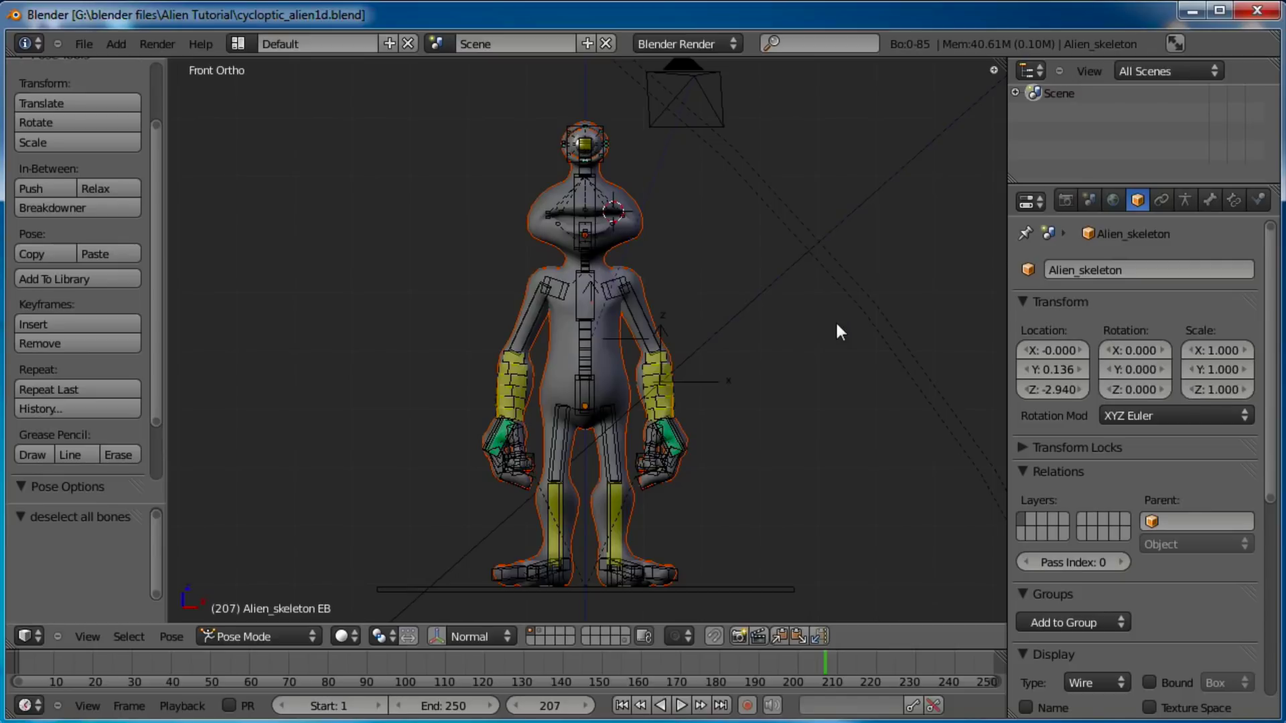
scroll(837, 324, "up", 2)
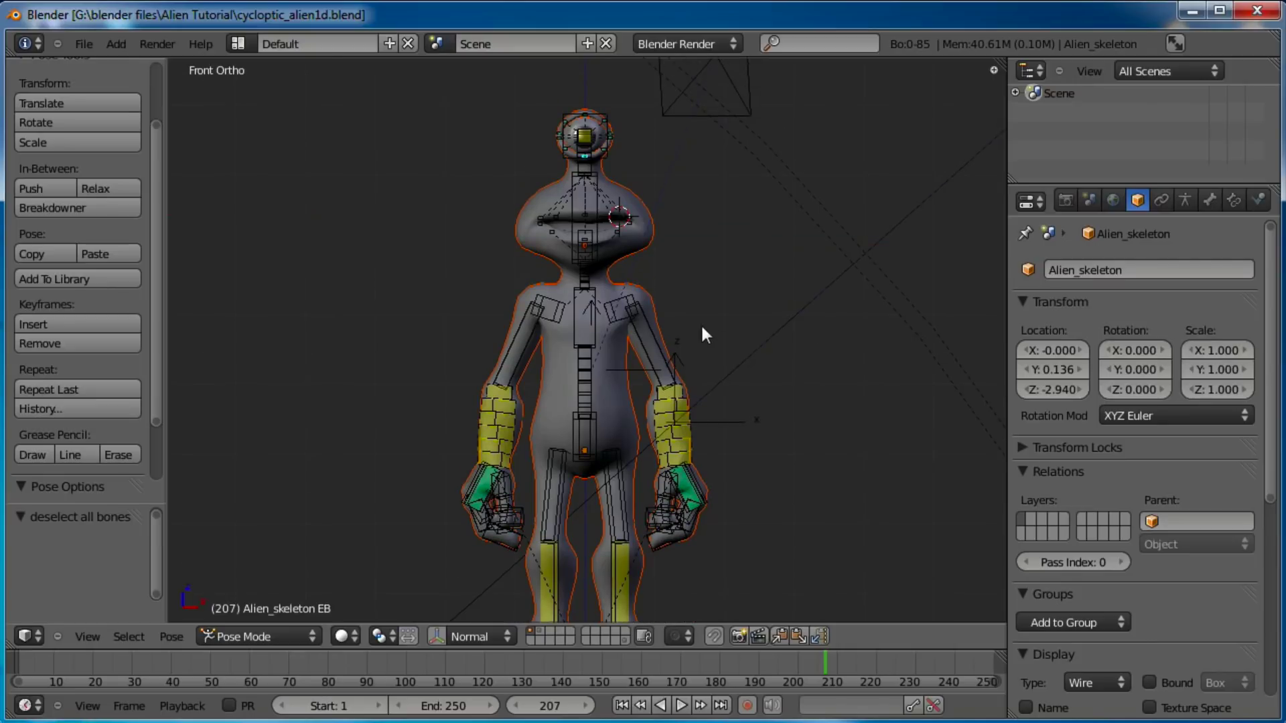
middle_click_drag(613, 380, 686, 384)
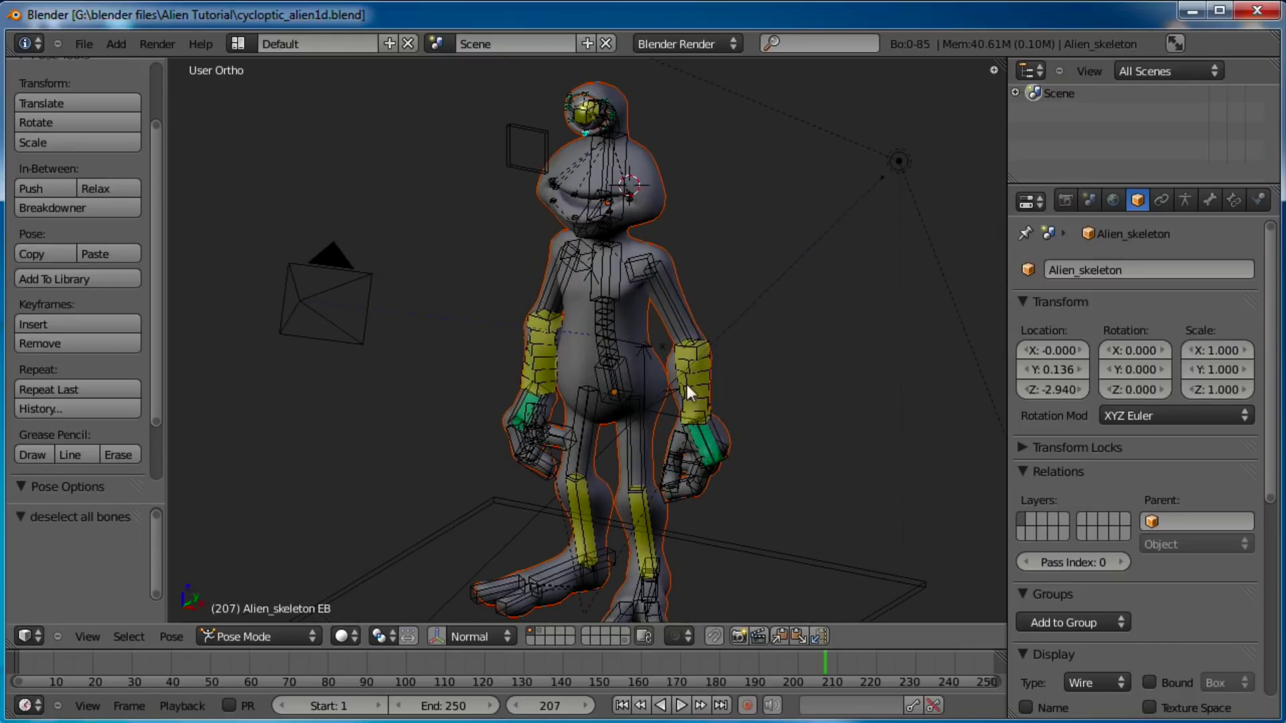
left_click(623, 641, "shift")
middle_click_drag(654, 462, 796, 384)
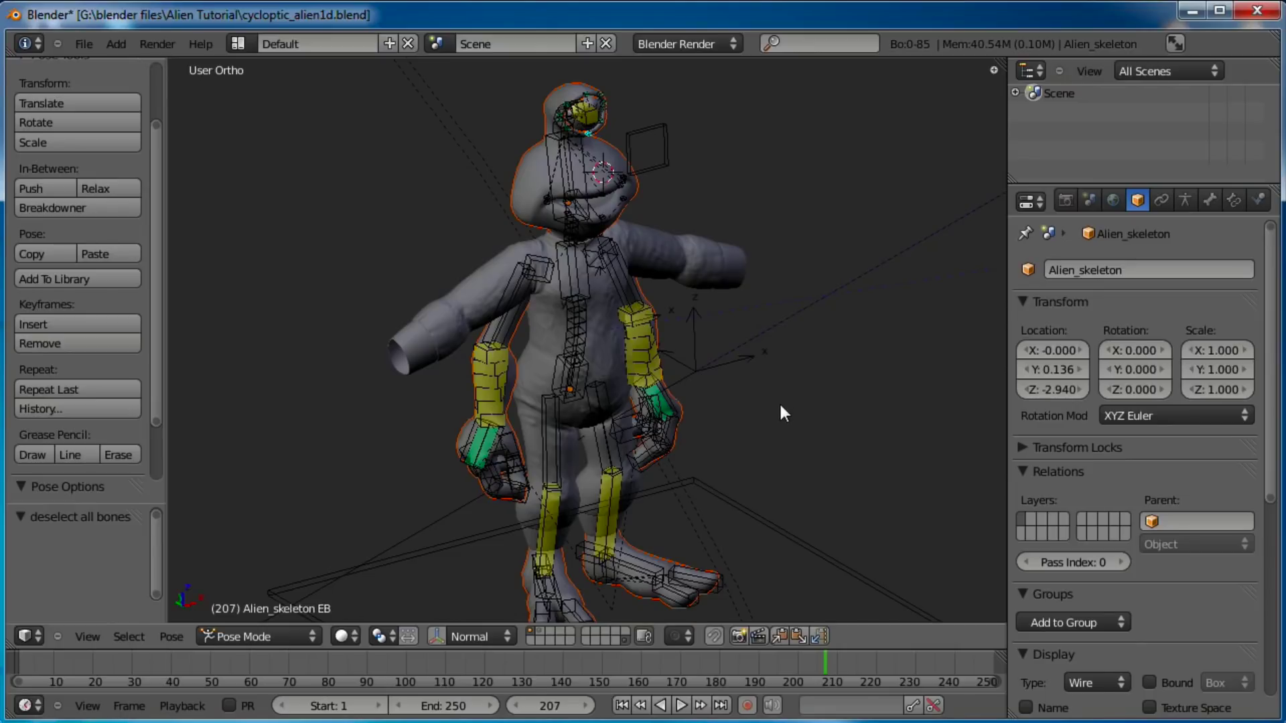
- Delete the suit_detail object
left_click(537, 630, "shift")
left_click(539, 631, "shift")
key("ctrl+Tab")
key("x")
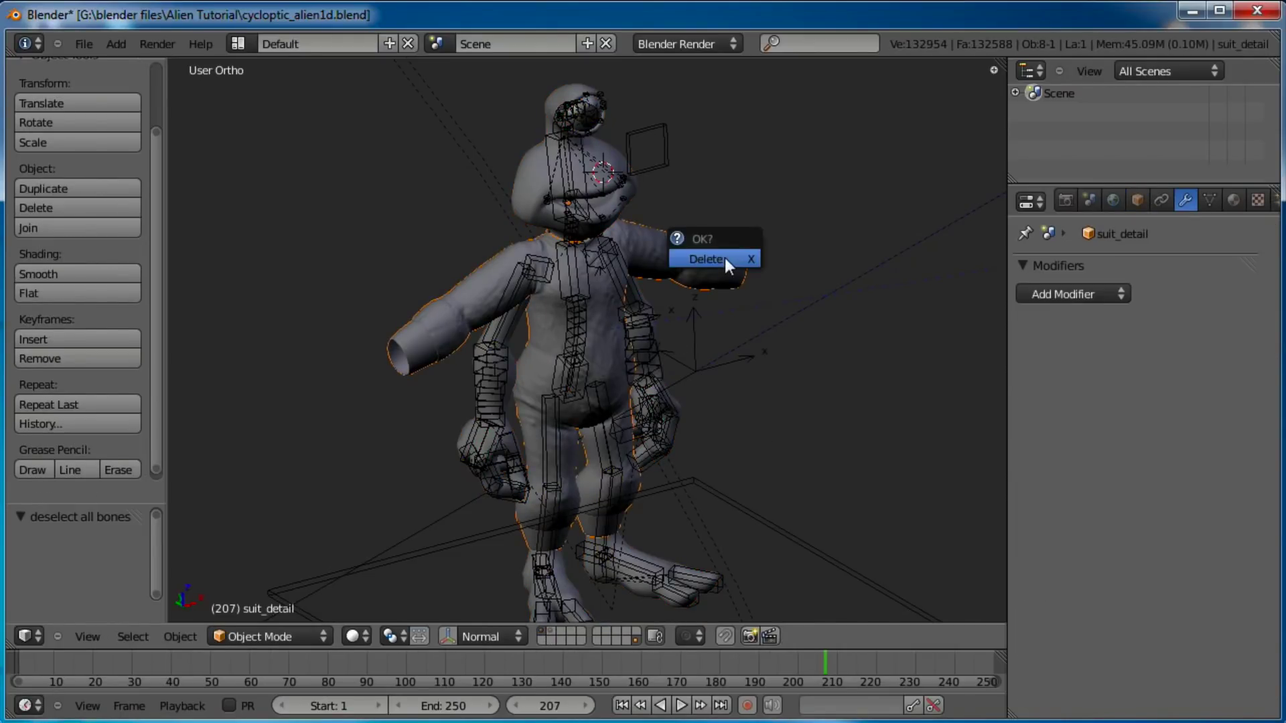
left_click(725, 259)
- Toggle the layers so the T-posed blue suit shows alongside the rigged alien
middle_click_drag(806, 339, 764, 452)
left_click(549, 632, "shift")
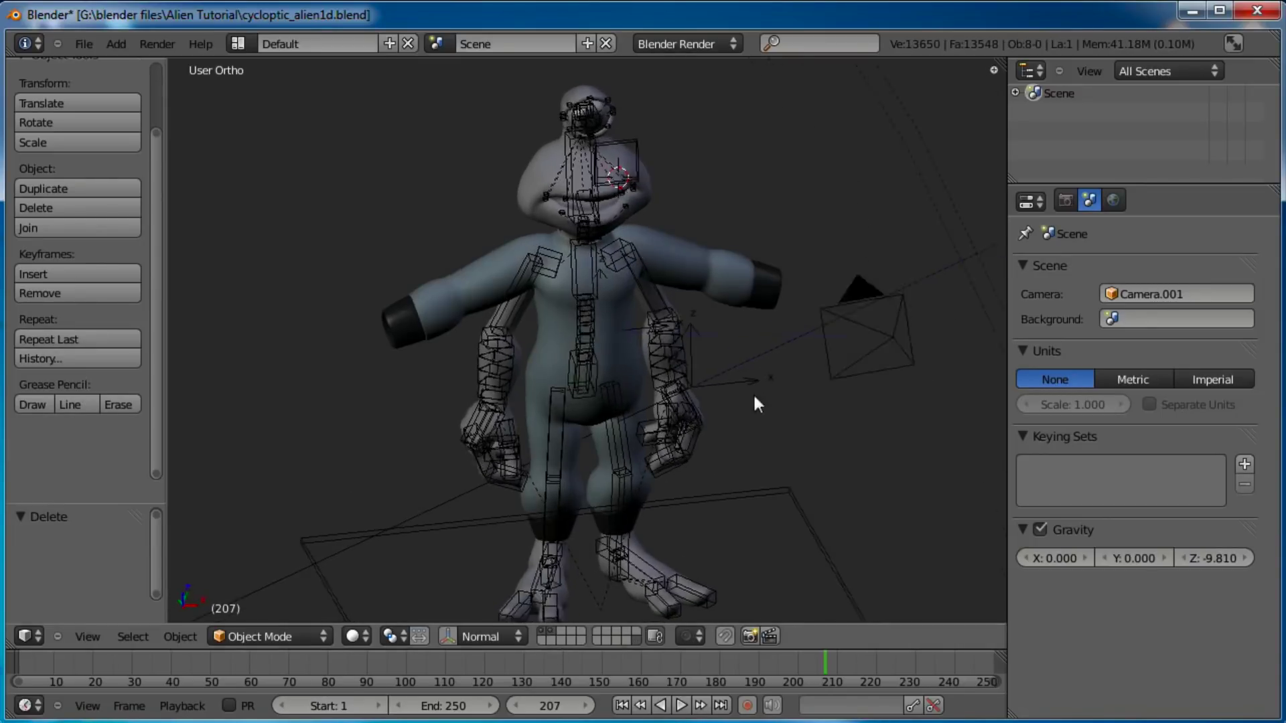
middle_click_drag(753, 392, 641, 345)
- Parent the blue suit to Alien_skeleton using automatic weights
right_click(713, 292)
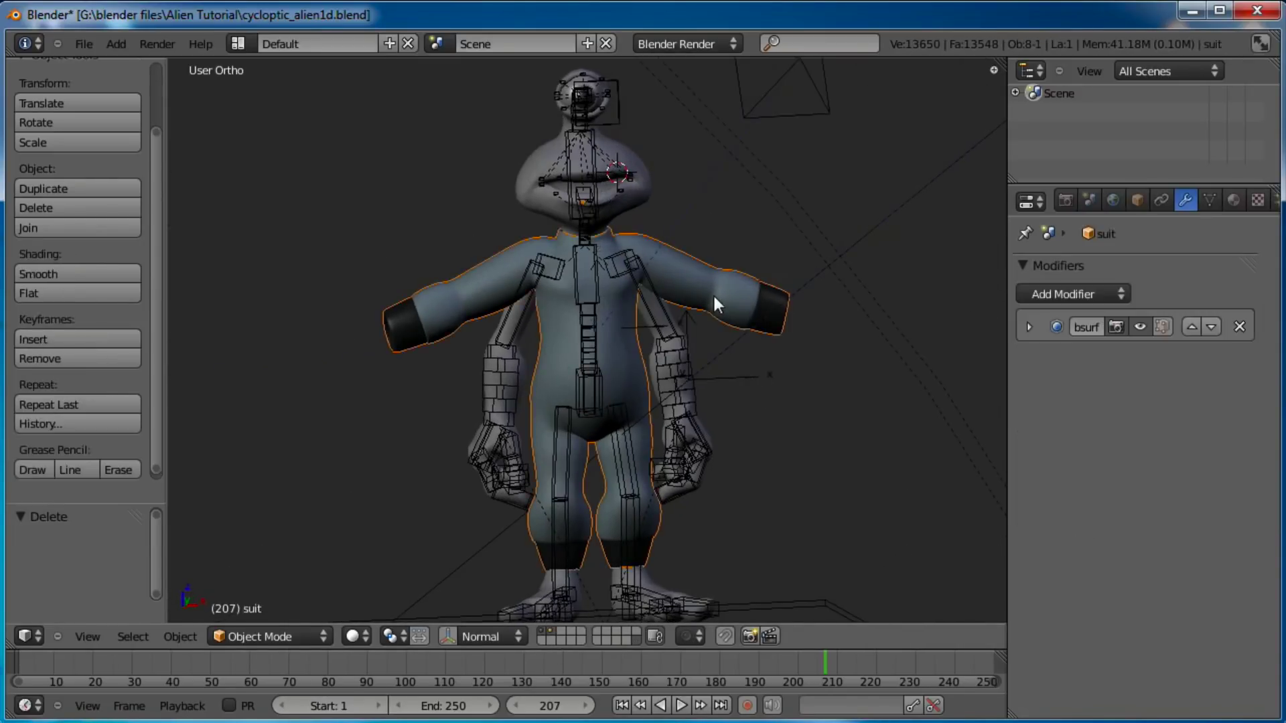
right_click(670, 328, "shift")
key("ctrl+Tab")
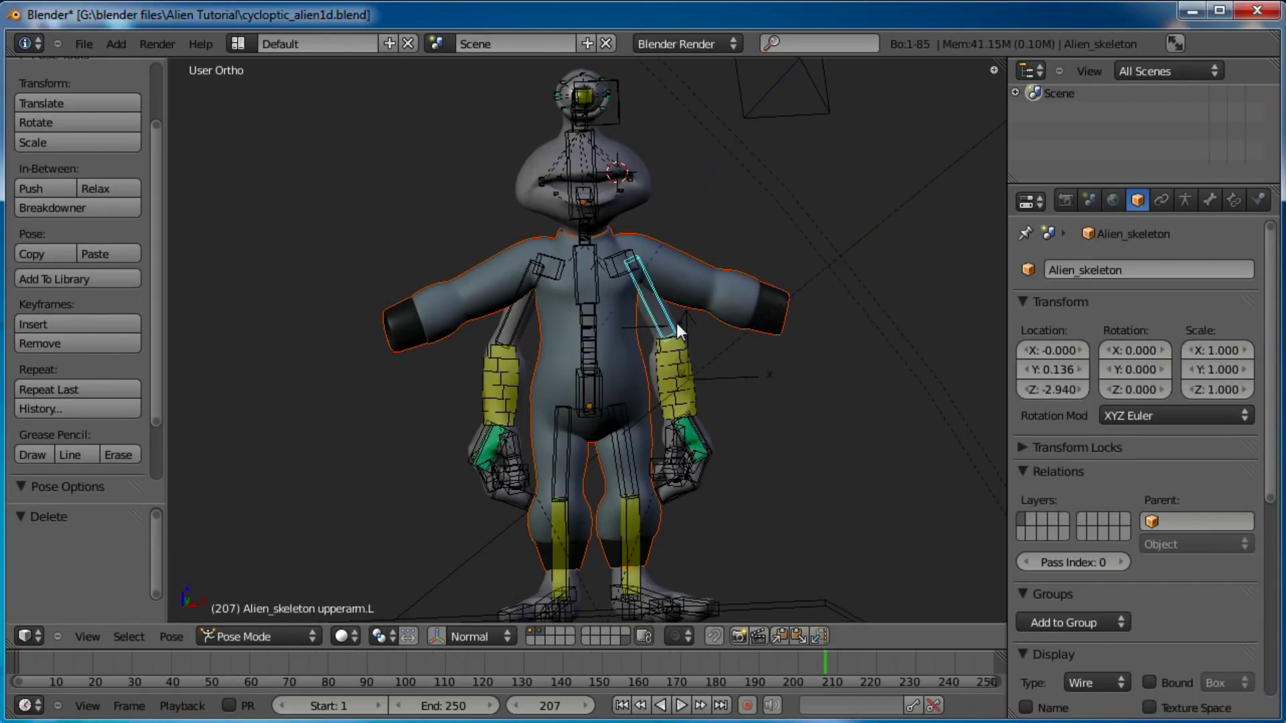
key("ctrl+p")
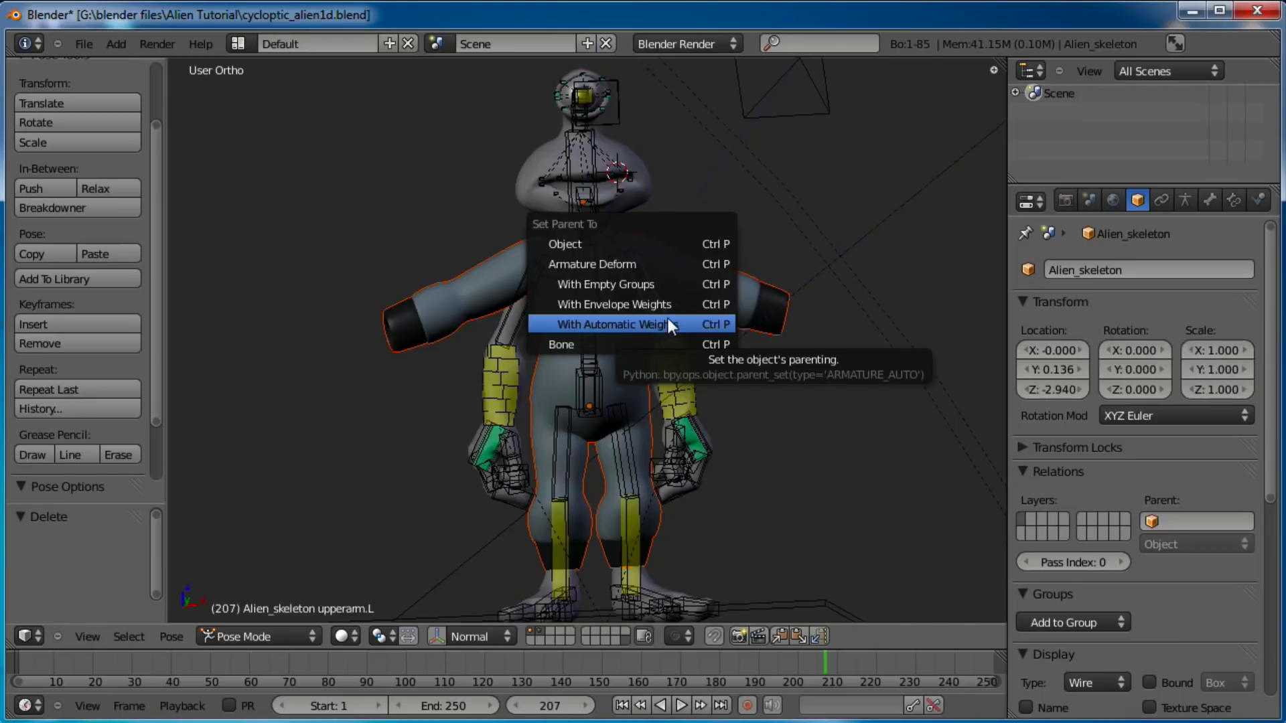
left_click(658, 323)
middle_click_drag(560, 376, 763, 414)
right_click(714, 438)
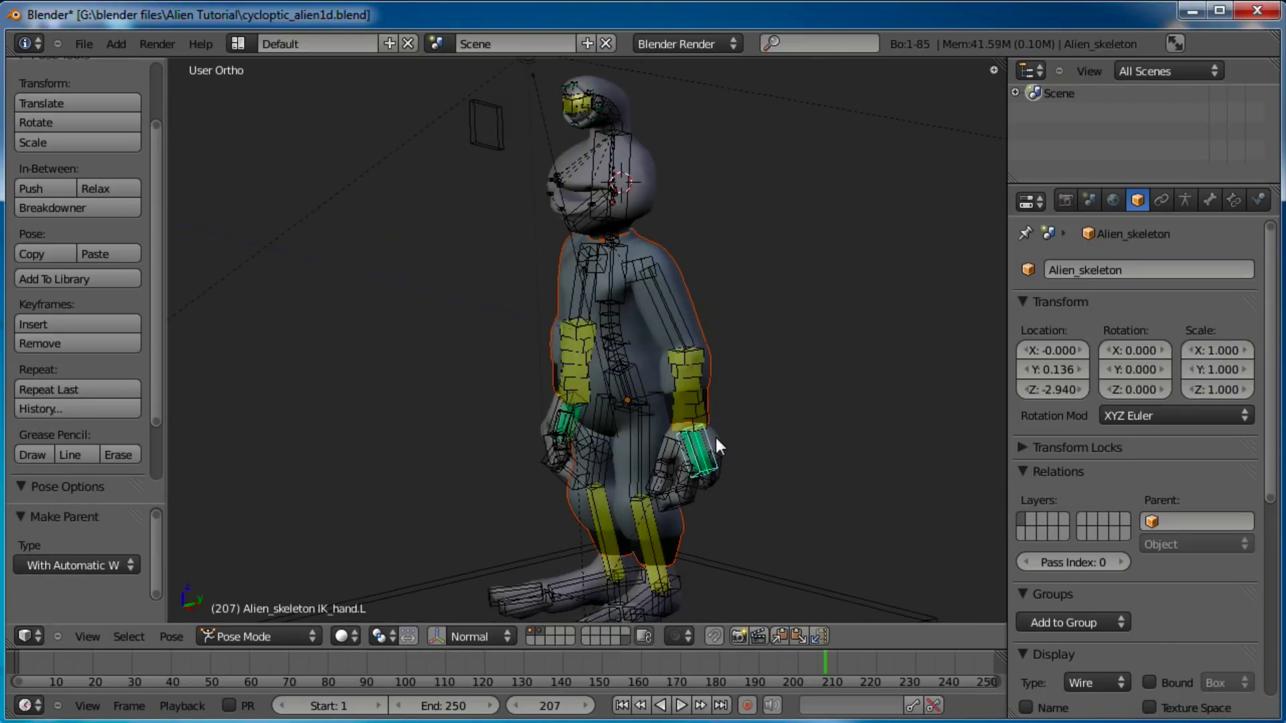
- Move the IK_hand.L bone up to the chest and then outward
key("g")
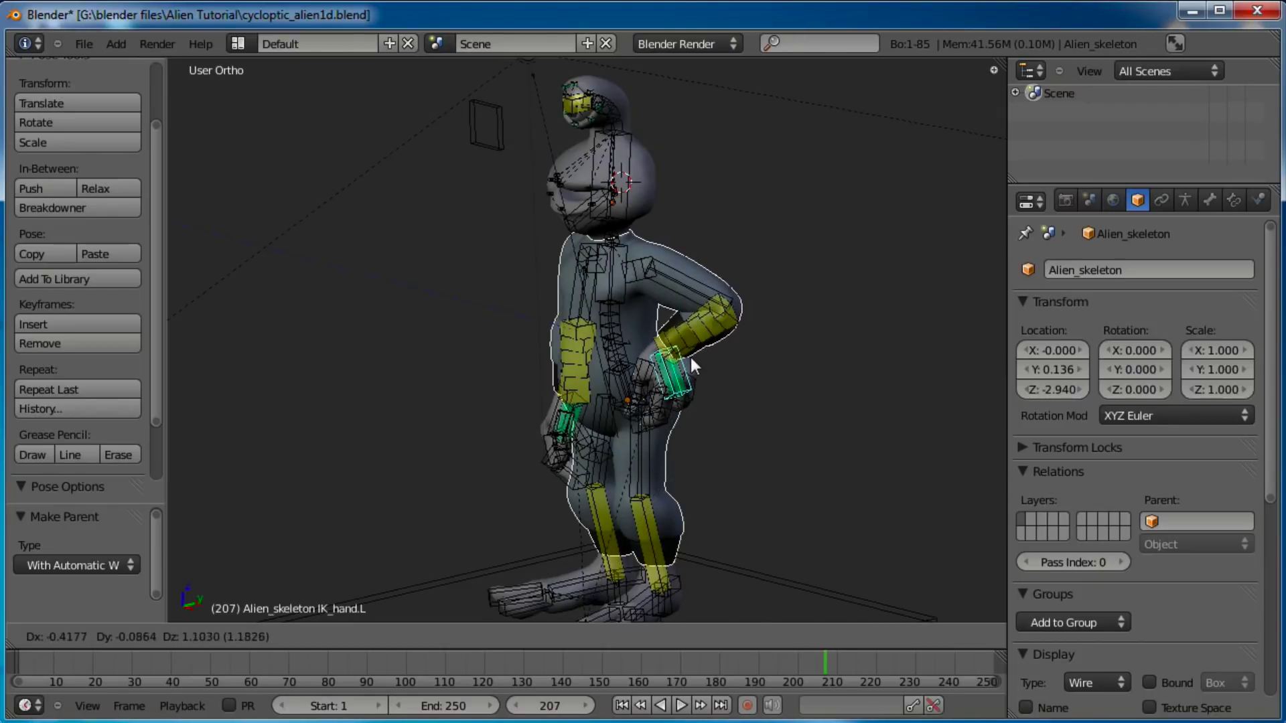
left_click(690, 356)
middle_click_drag(690, 357, 682, 387)
key("g")
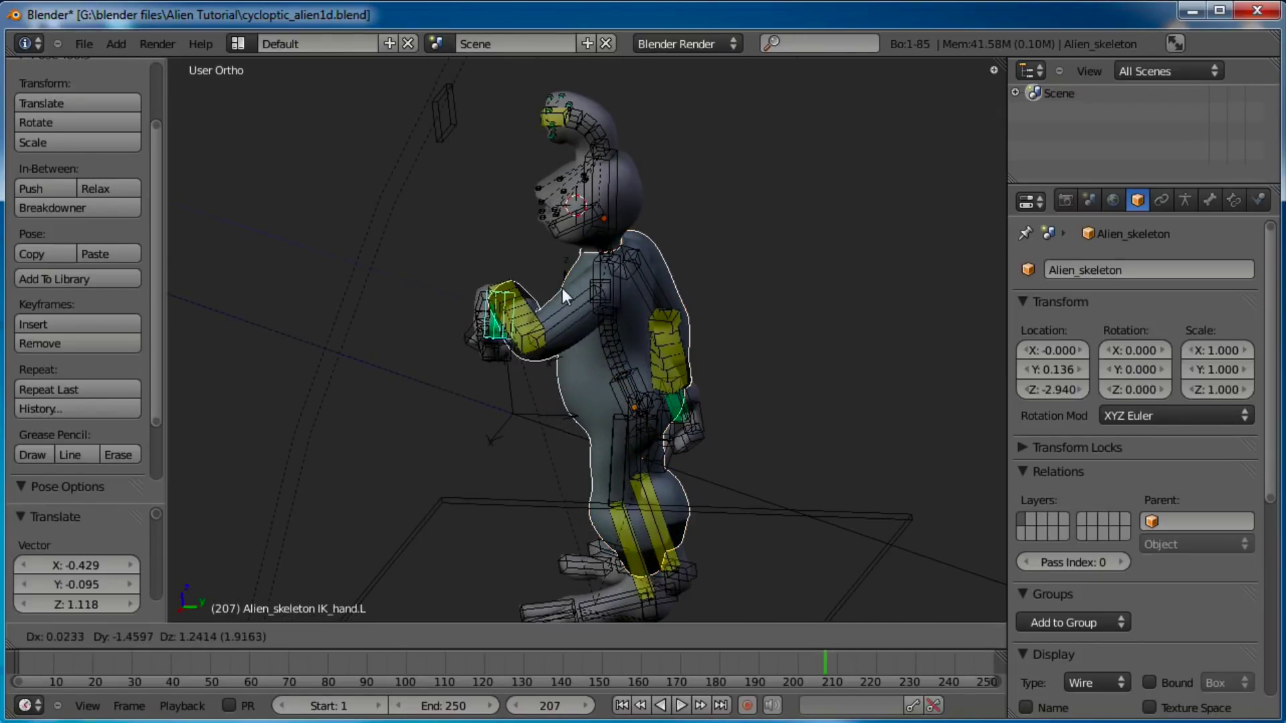
left_click(543, 274)
middle_click_drag(543, 275, 777, 308)
key("g")
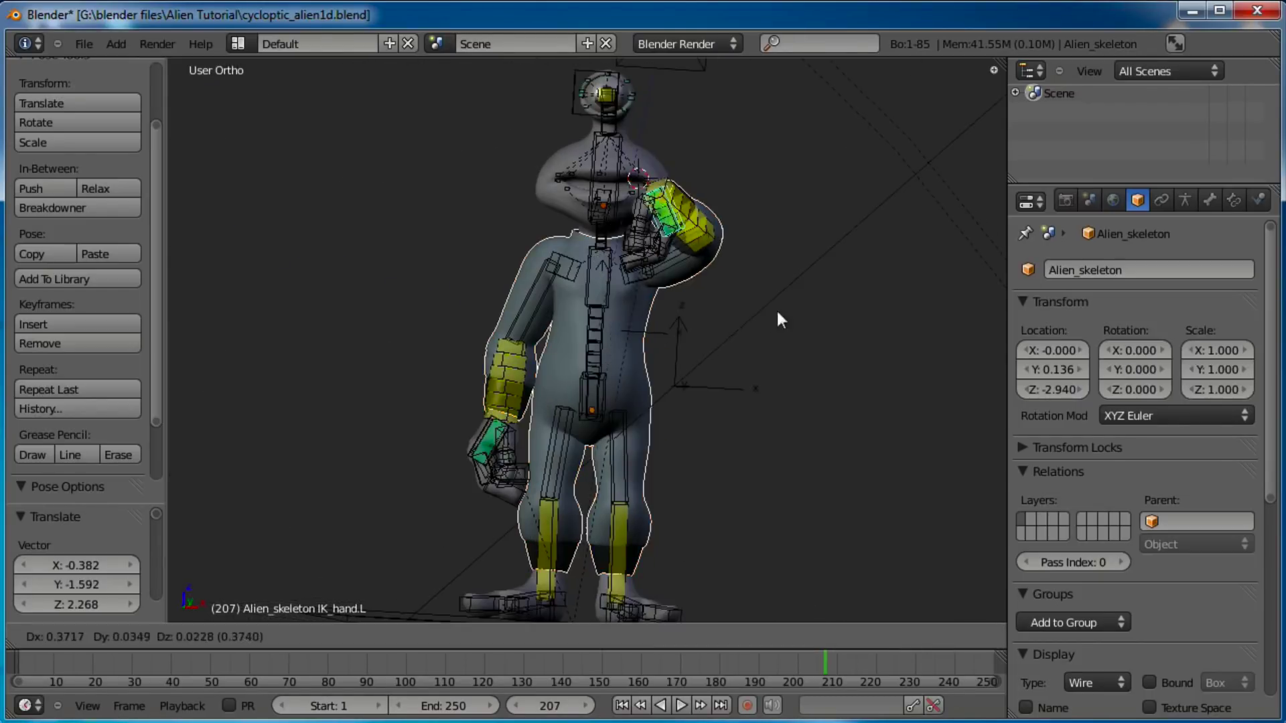
left_click(885, 368)
- Lower the hips bone into a crouch and drop the alien's left arm
right_click(609, 389)
key("g")
left_click(646, 440)
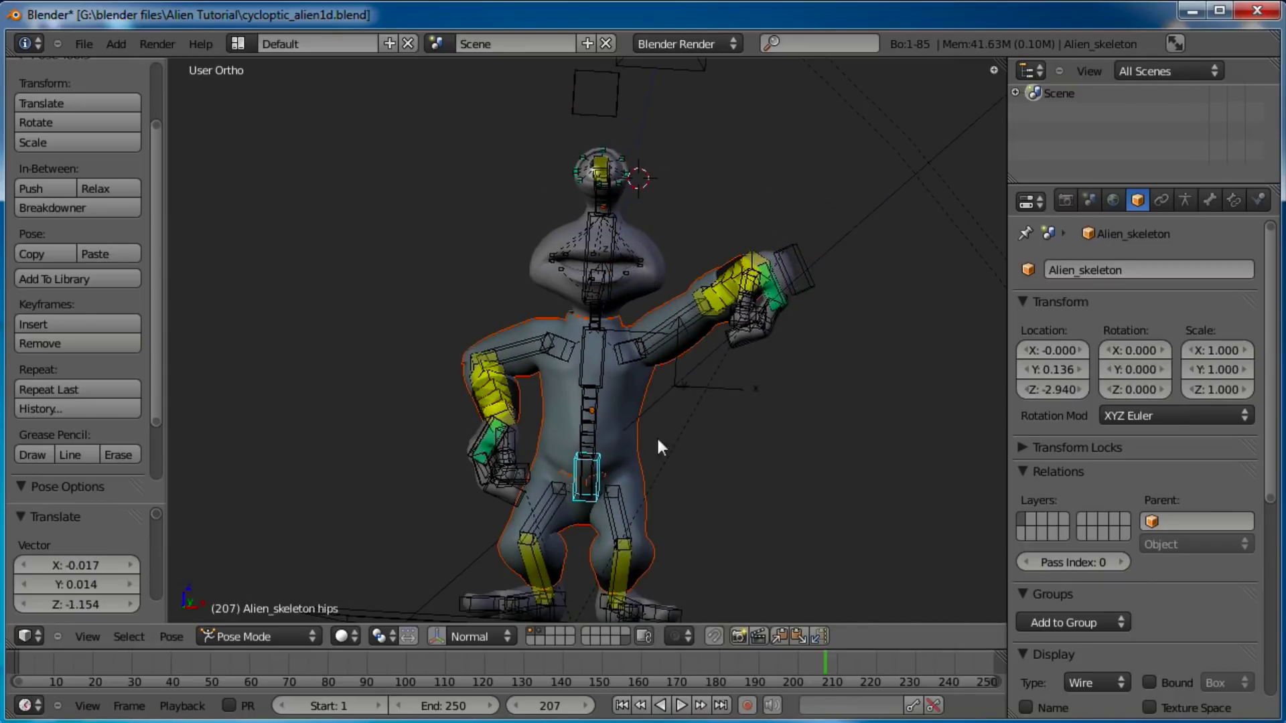
scroll(701, 423, "up", 4)
middle_click_drag(709, 384, 703, 461)
right_click_drag(862, 164, 762, 320)
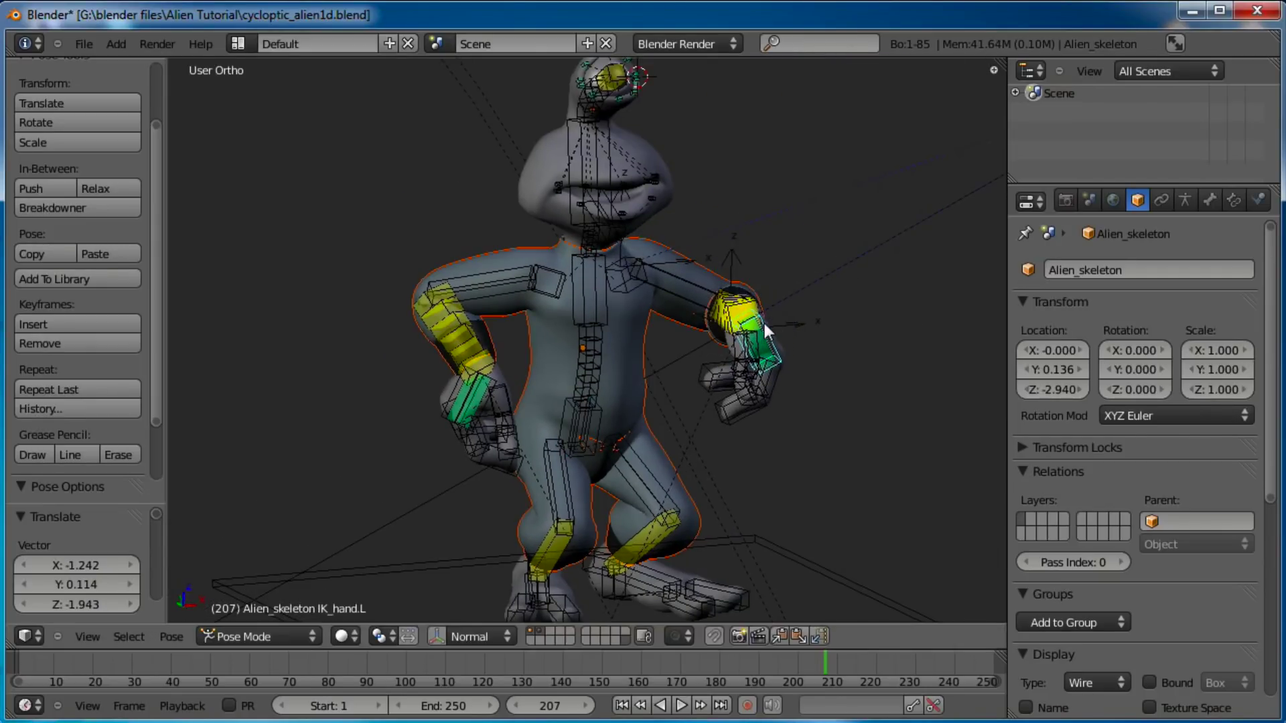
- Enter Edit Mode on the Alien body in front view with all vertices deselected
right_click(662, 156)
key("Tab")
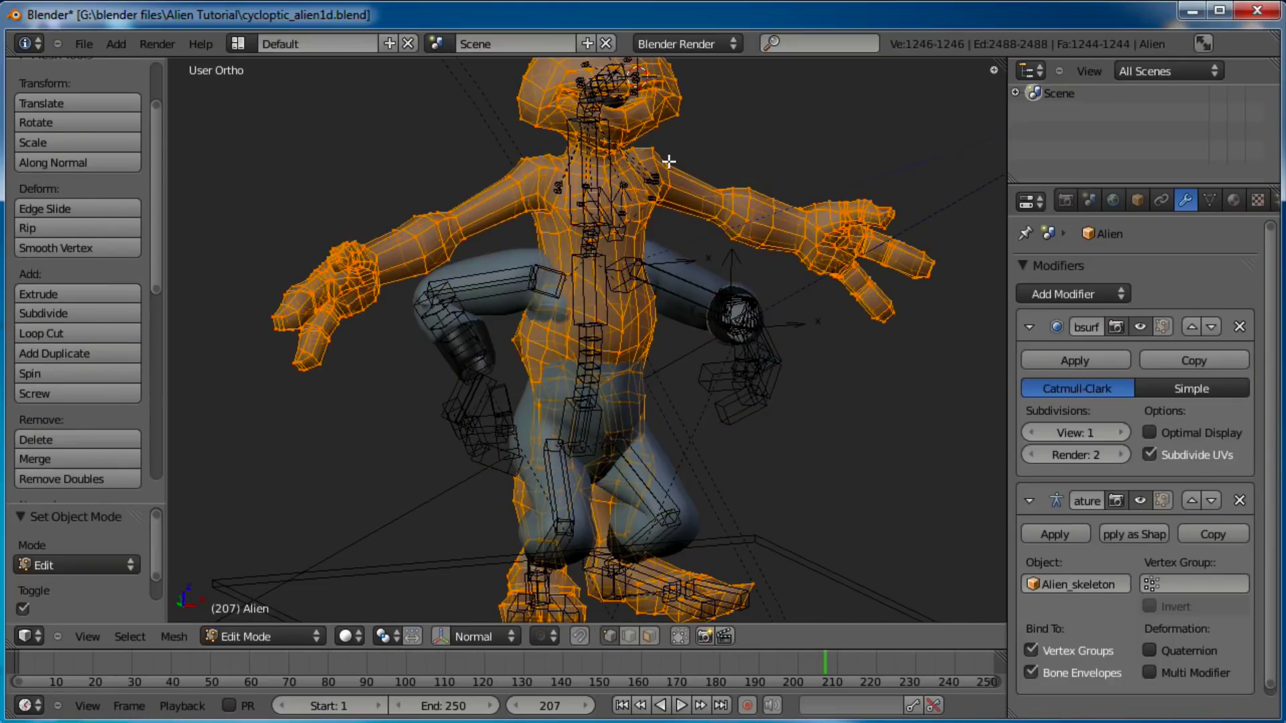
key("KP_1")
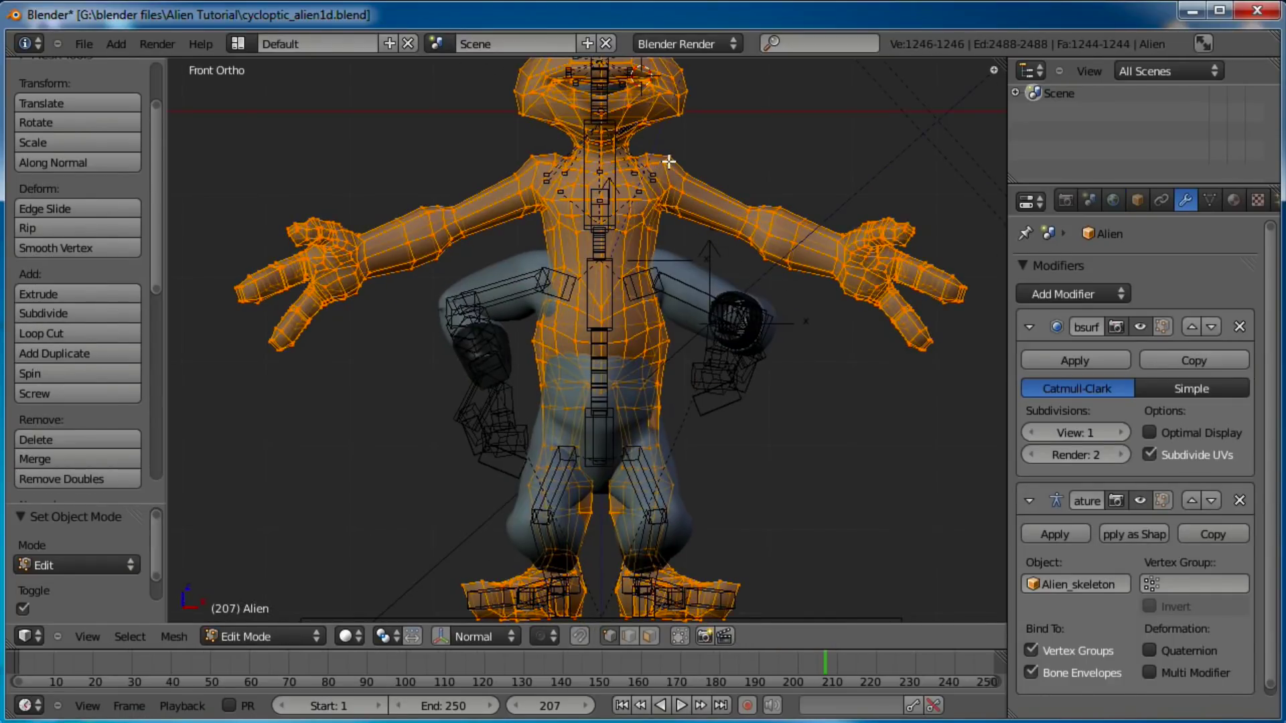
key("a")
scroll(658, 364, "up", 5, "shift")
scroll(657, 365, "right", 2, "ctrl")
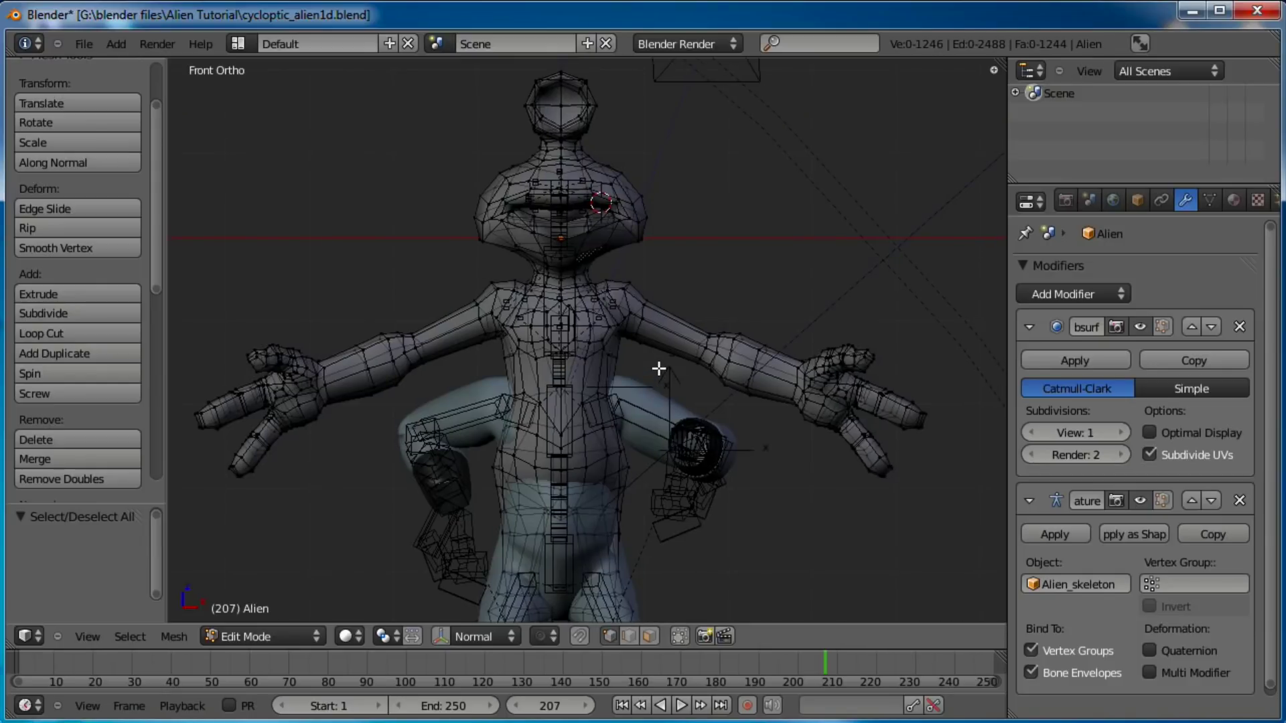
- Box-select the arm, shoulder and chest vertices
key("b")
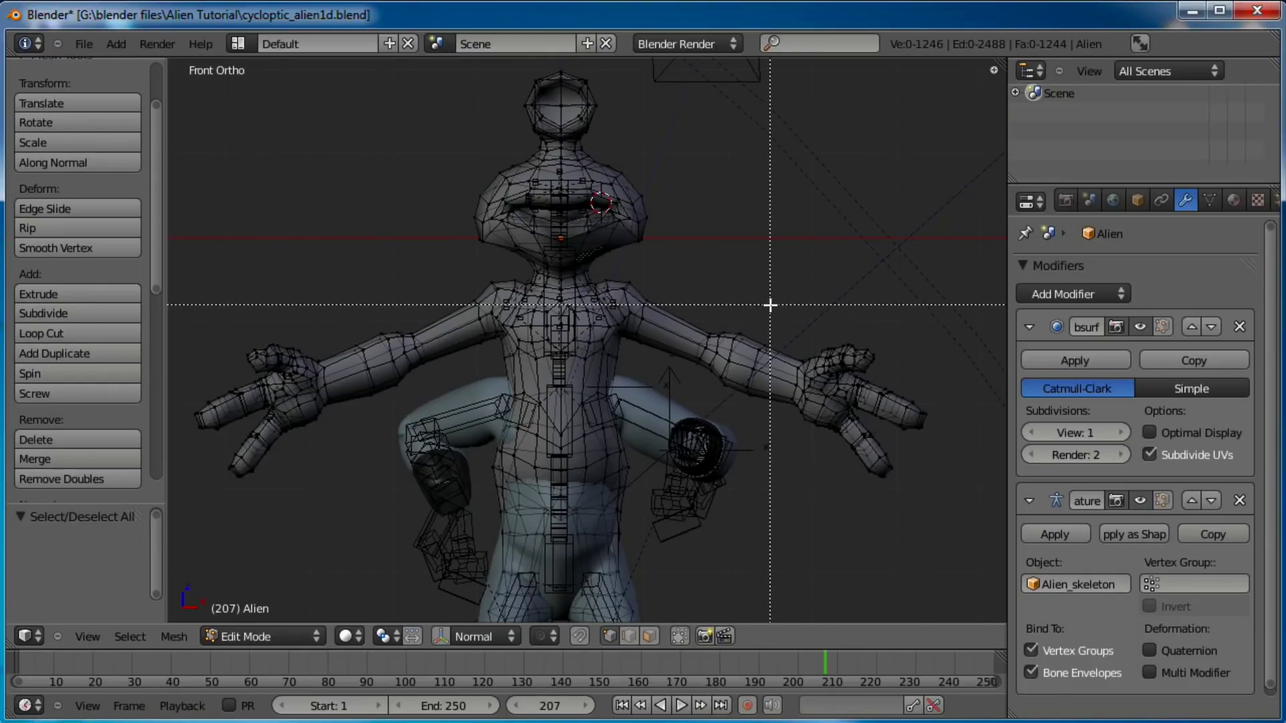
left_click_drag(770, 304, 700, 397)
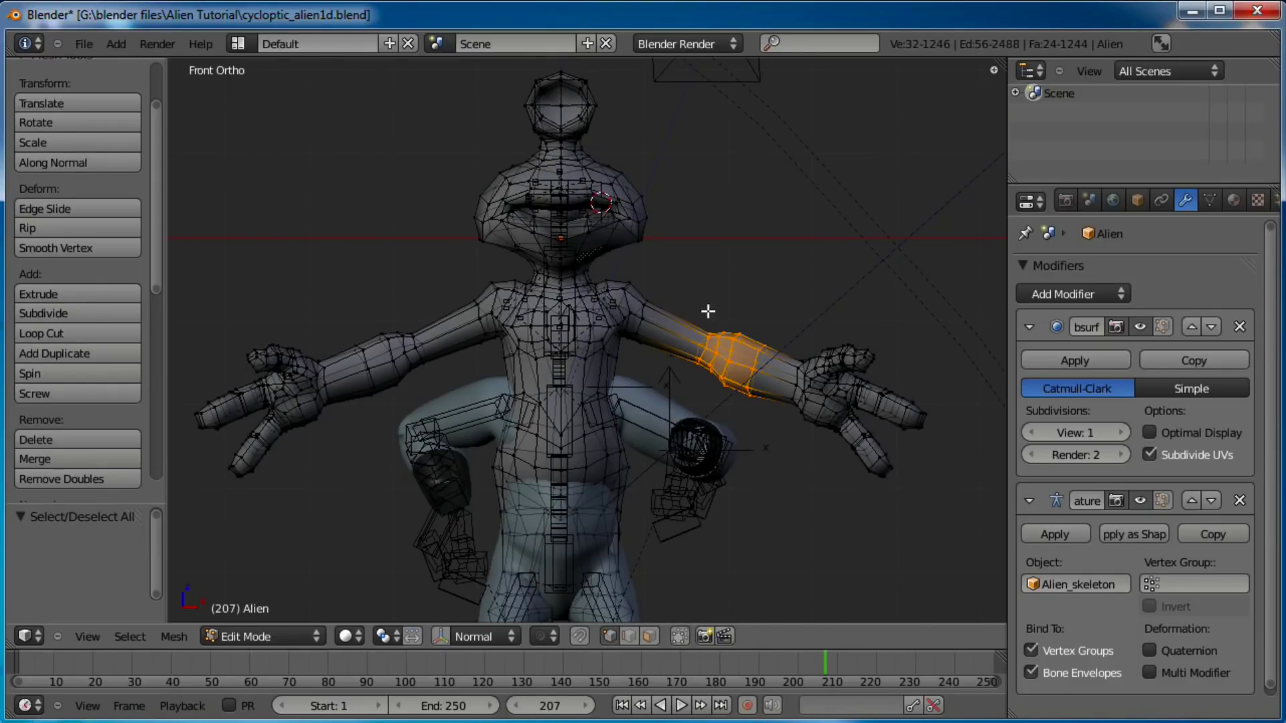
key("b")
left_click_drag(707, 275, 576, 387)
key("b")
left_click_drag(640, 285, 492, 389)
key("b")
left_click_drag(525, 276, 351, 419)
- Extend the box selection to cover the whole torso
key("b")
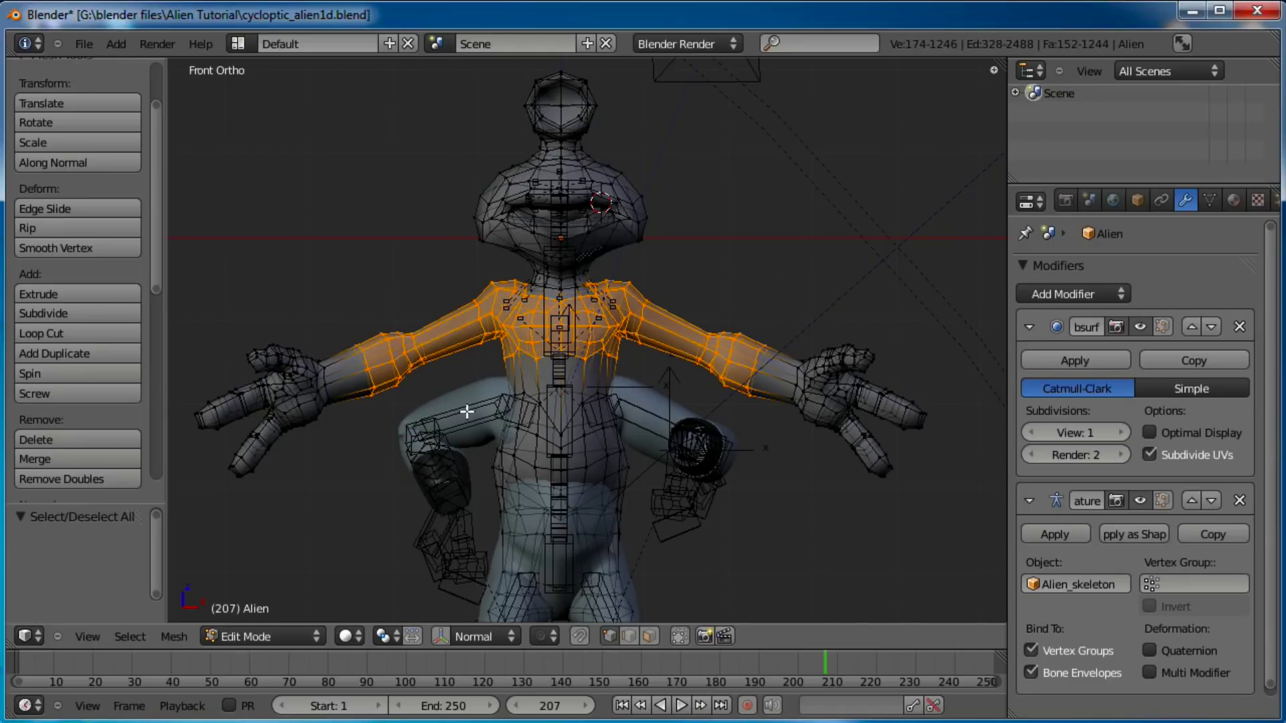
middle_click_drag(645, 525, 703, 373, "shift")
key("b")
left_click_drag(688, 224, 489, 553)
middle_click_drag(536, 424, 637, 410)
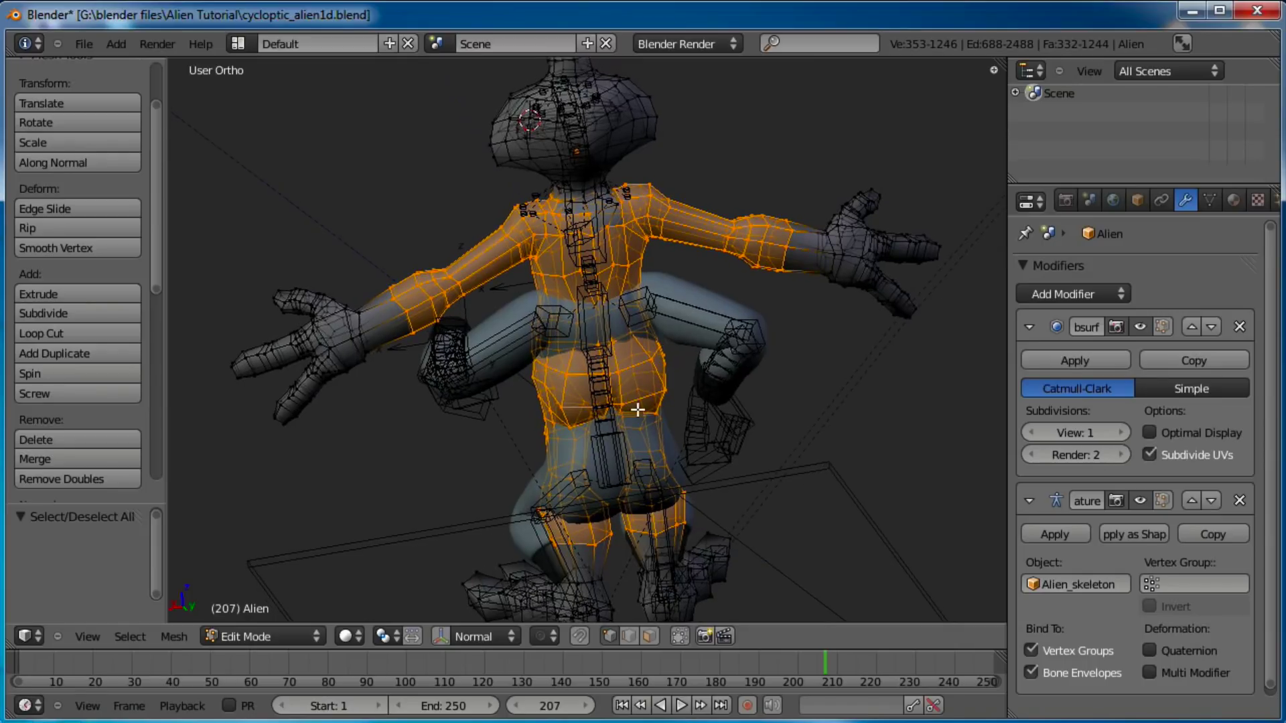
scroll(637, 410, "up", 6)
- Add a neck vertex and the neck-base edge loop to the selection
right_click(734, 301, "shift")
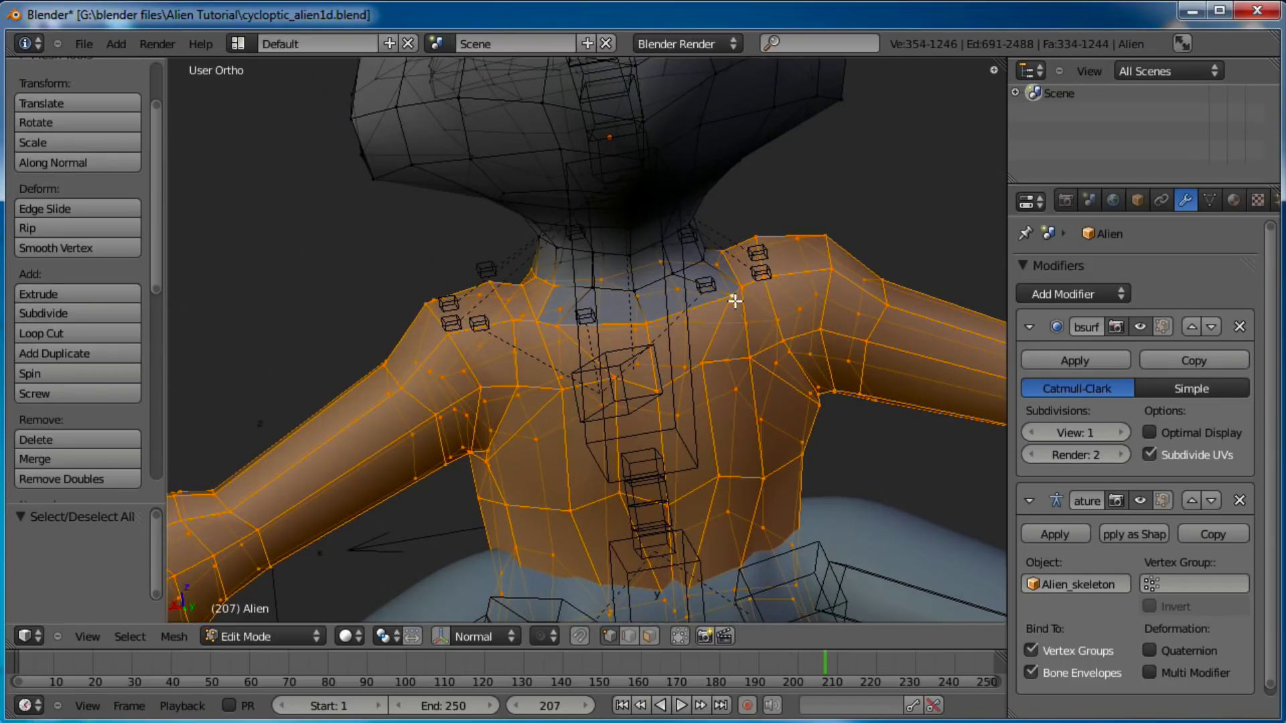
middle_click_drag(712, 319, 747, 411)
right_click(630, 312, "alt+shift")
scroll(732, 358, "down", 4)
- Deselect the edge loops on the left forearm and right arm
key("KP_1")
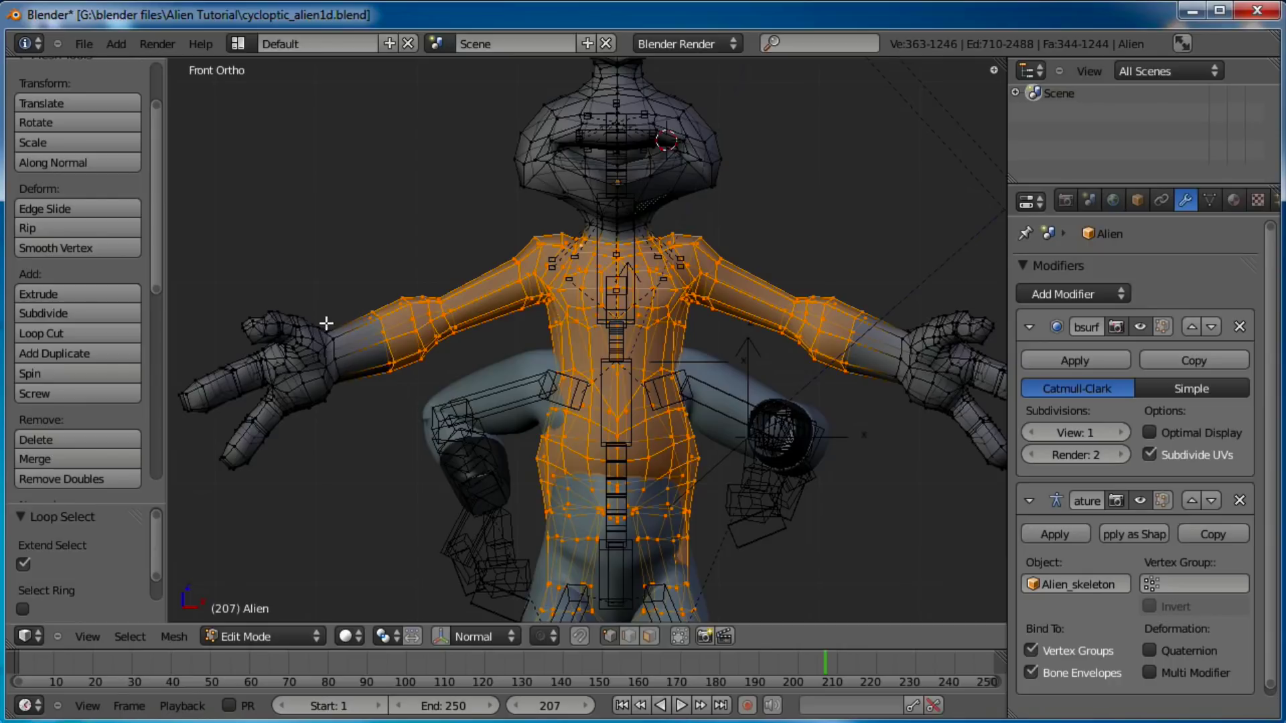
scroll(343, 354, "up", 1)
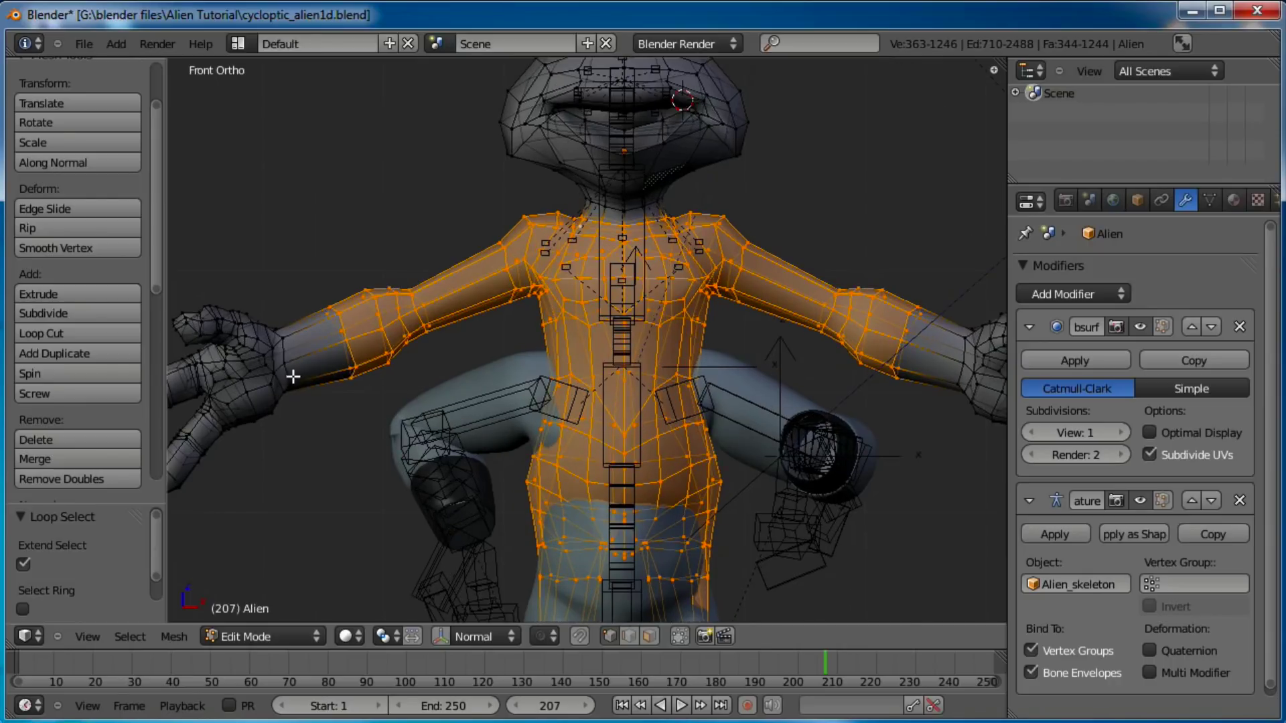
scroll(302, 391, "up", 1)
scroll(324, 377, "down", 1)
right_click(361, 338, "alt+shift")
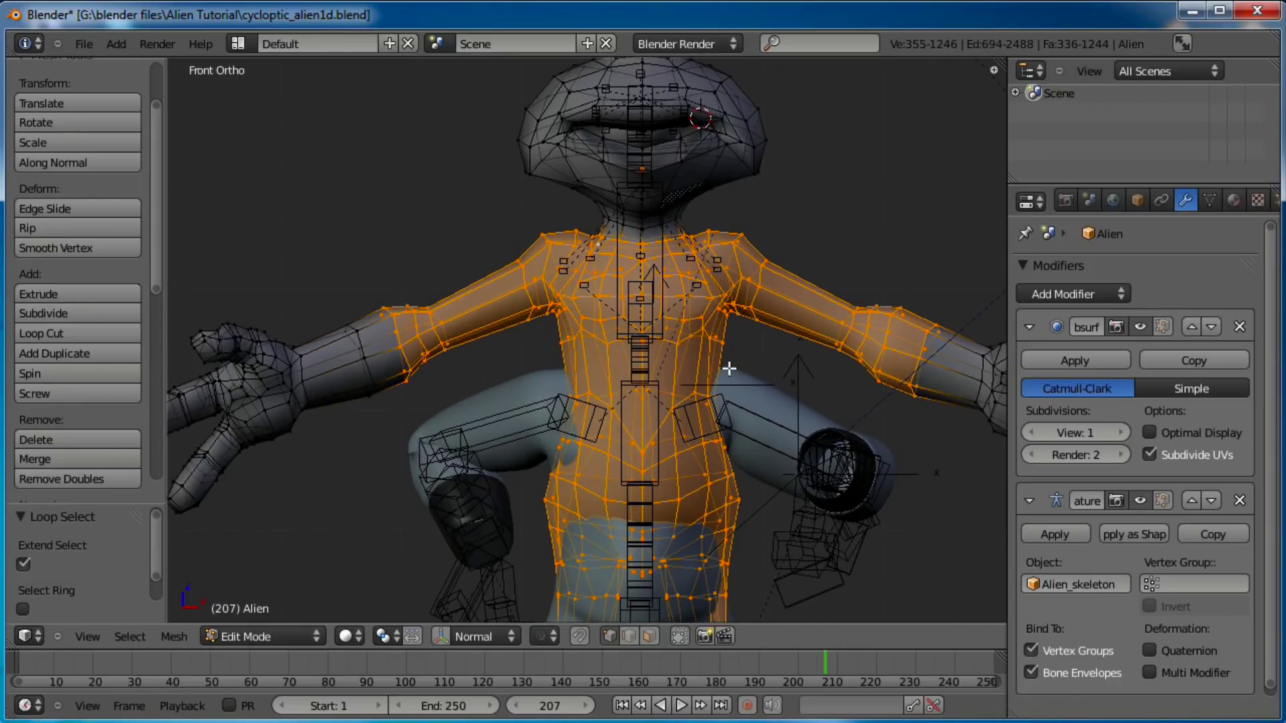
right_click(925, 364, "alt+shift")
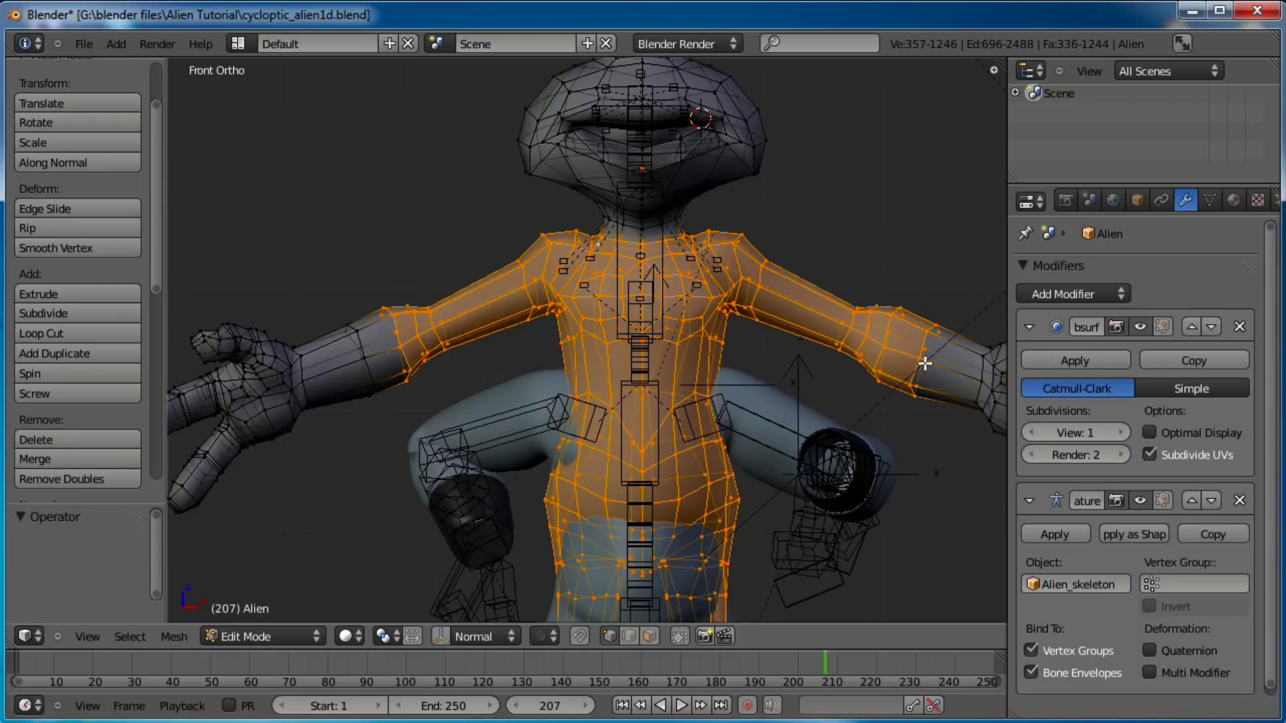
right_click(914, 375, "alt+shift")
scroll(681, 365, "up", 6)
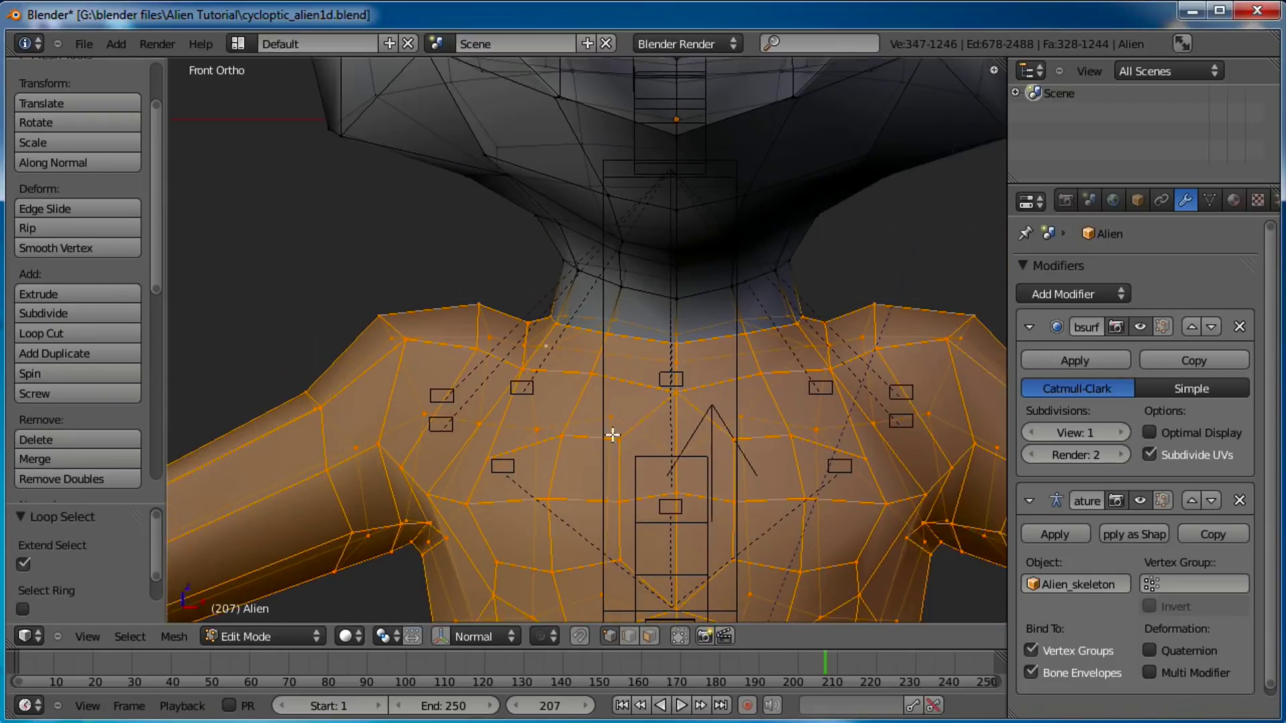
- Deselect the neck-base loop, the left upper-chest vertices and the upper-chest loops
right_click(692, 353, "alt+shift")
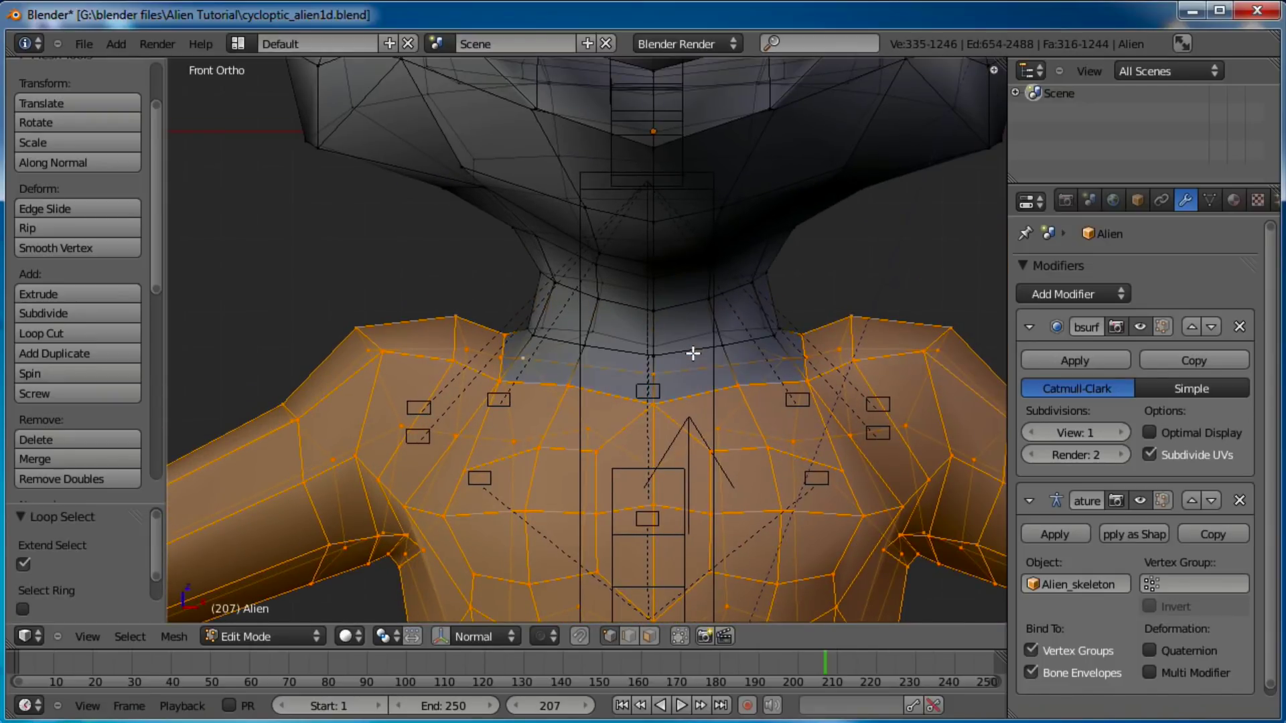
scroll(693, 353, "down", 4)
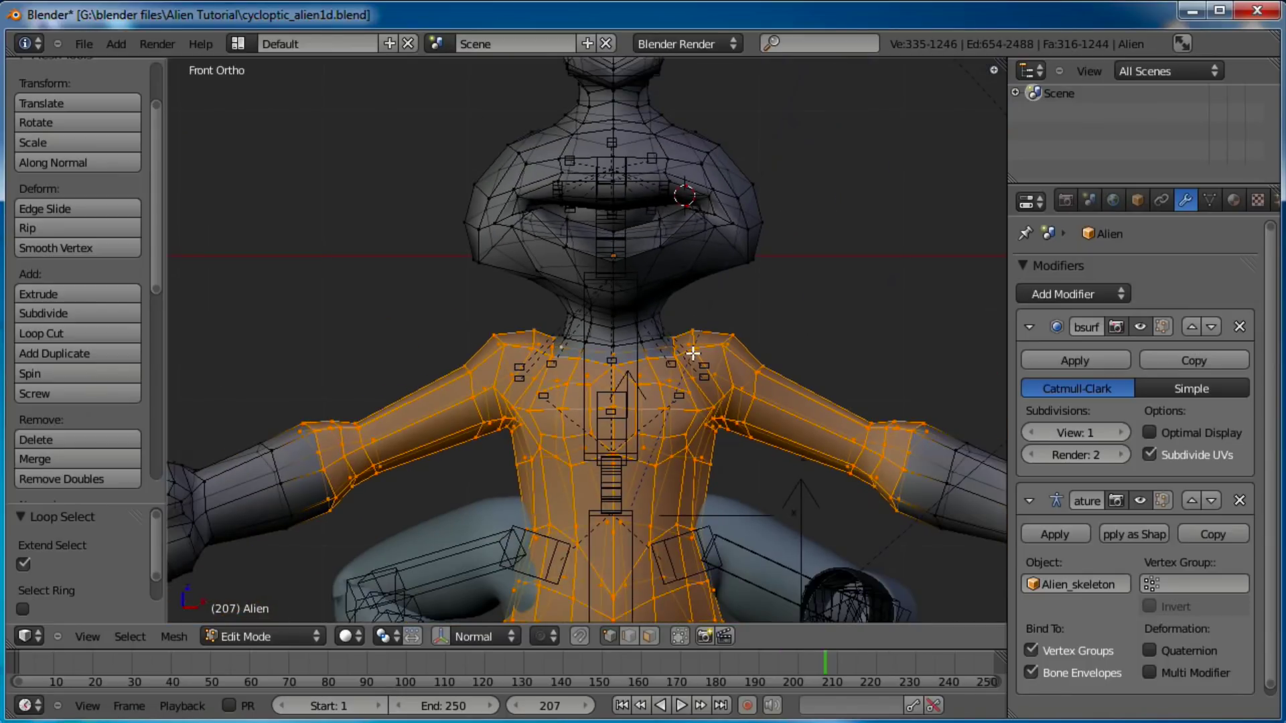
scroll(693, 353, "up", 4)
key("b")
left_click_drag(548, 320, 511, 376)
key("b")
key("Escape")
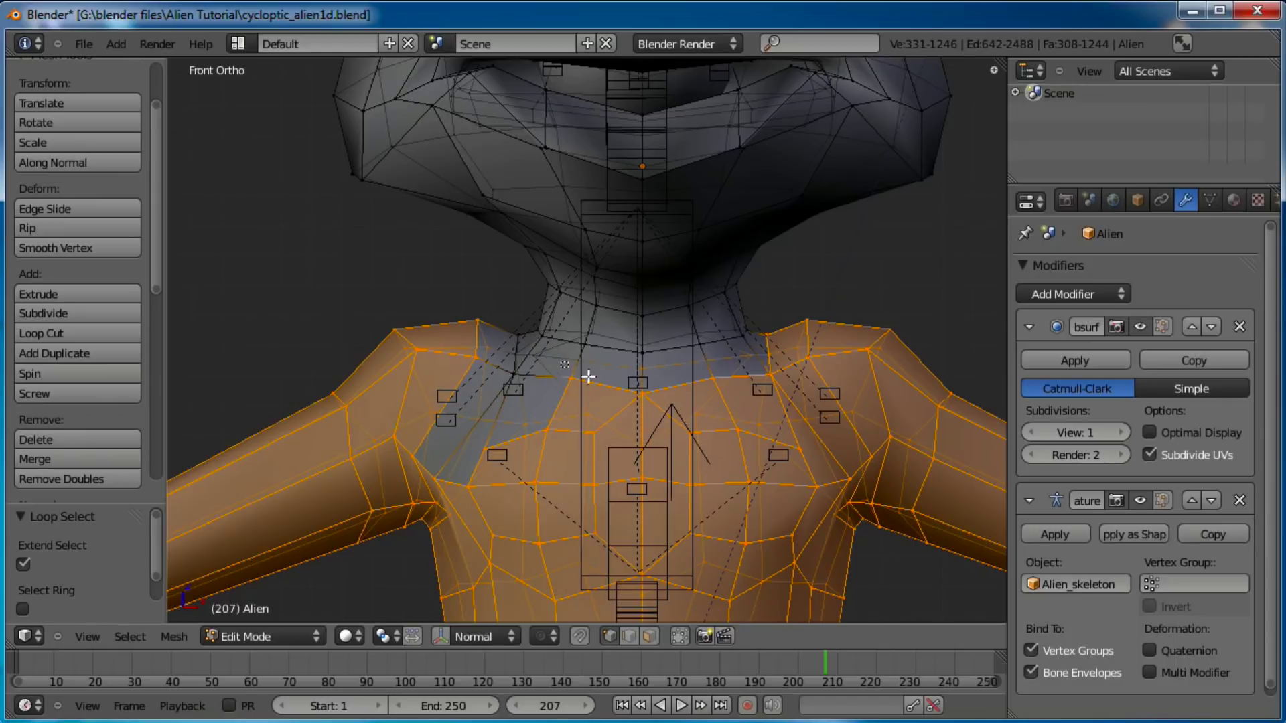
right_click(724, 399, "alt+shift")
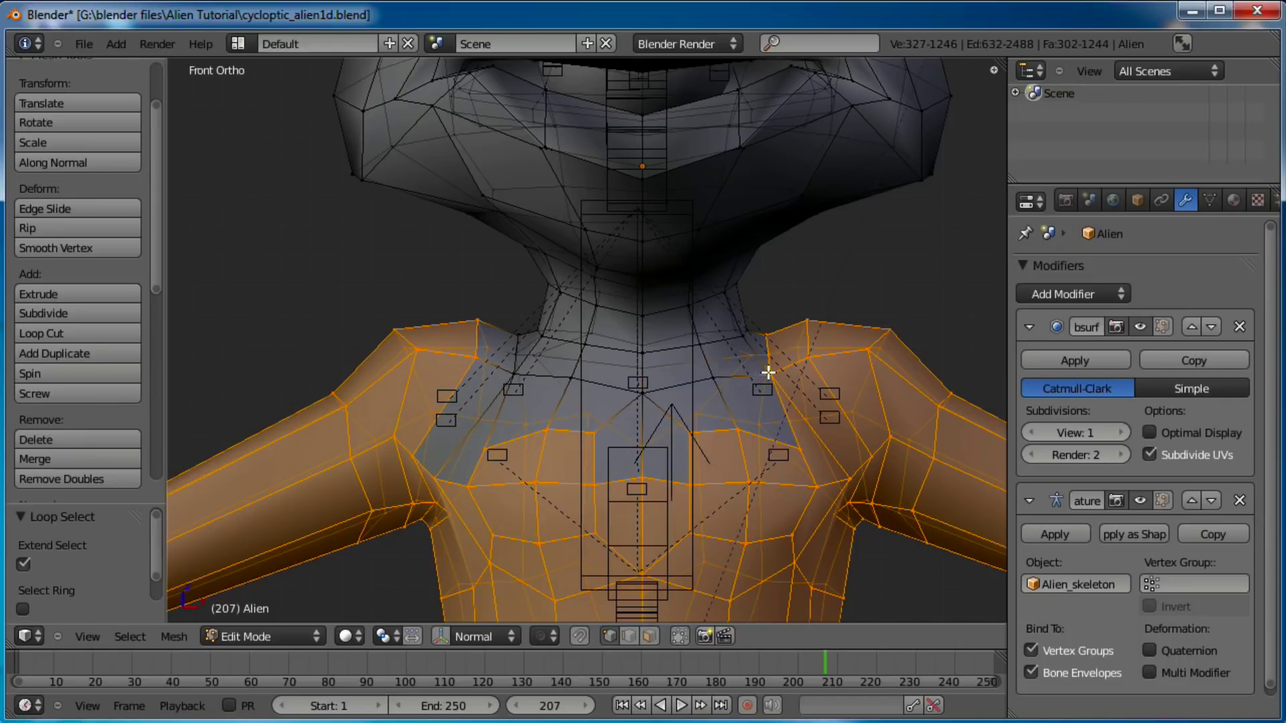
right_click(740, 382, "alt+shift")
middle_click_drag(740, 382, 704, 342)
- Deselect the edge loops on both thighs
middle_click_drag(431, 345, 515, 432, "shift")
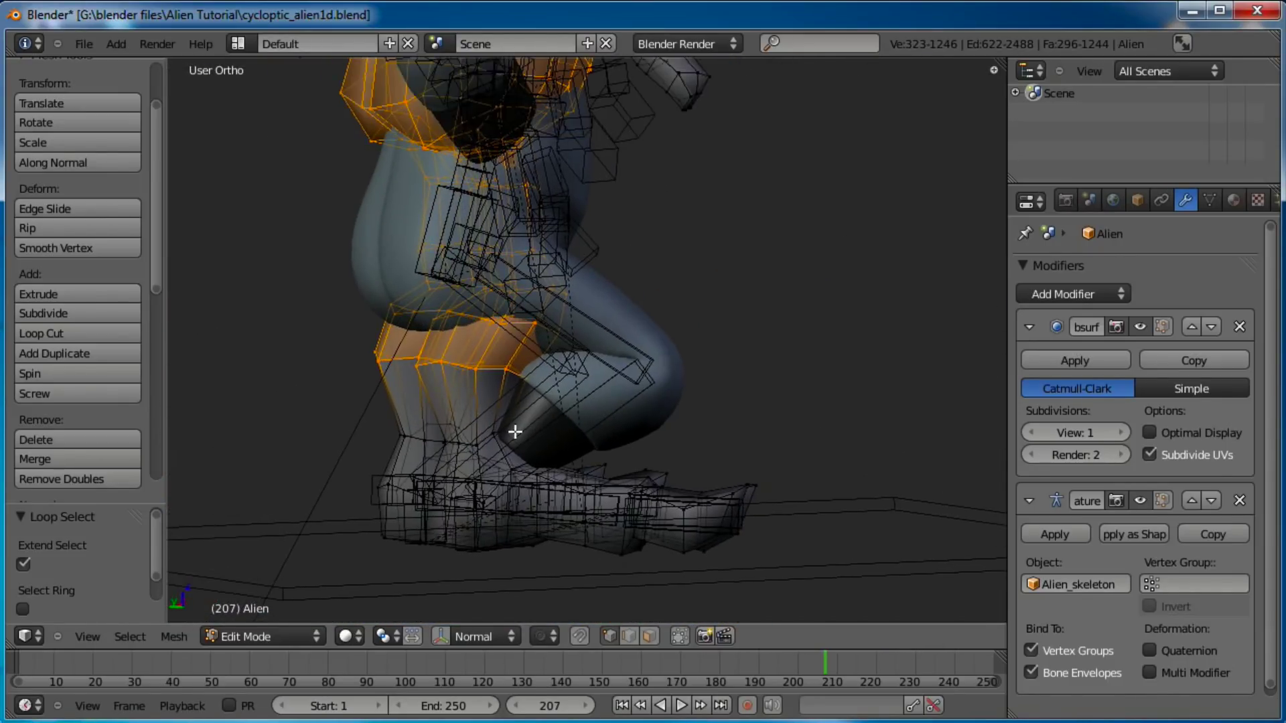
middle_click_drag(370, 375, 735, 426)
right_click(427, 391, "alt+shift")
right_click(520, 382, "alt+shift")
scroll(626, 272, "down", 3)
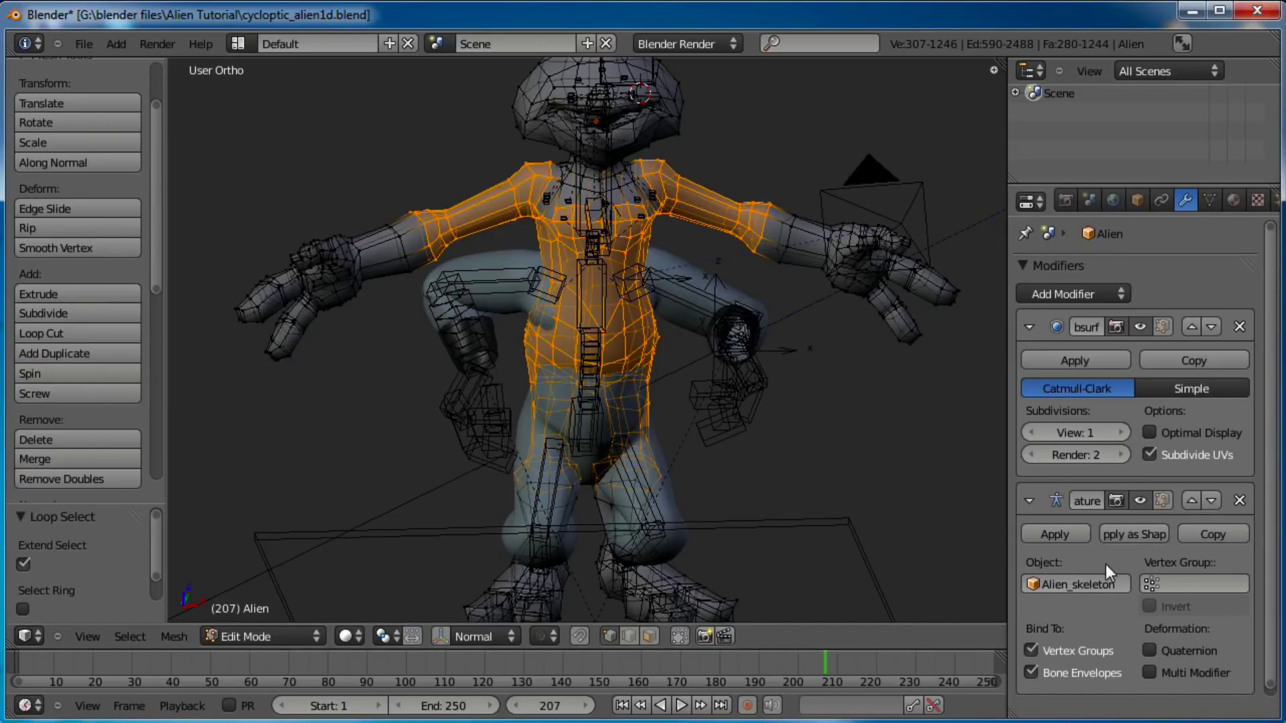
- Enable Optimal Display on the bsurf Catmull-Clark subdivision modifier
scroll(1106, 564, "down", 1)
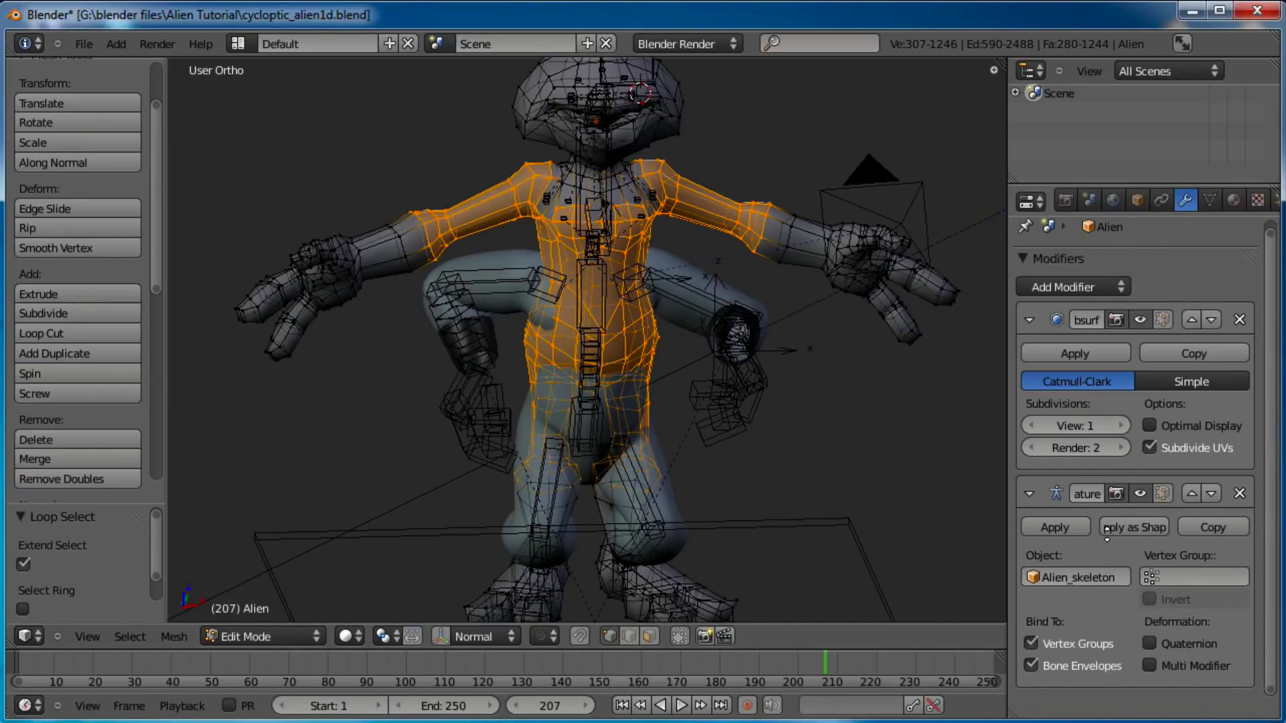
left_click(1187, 577)
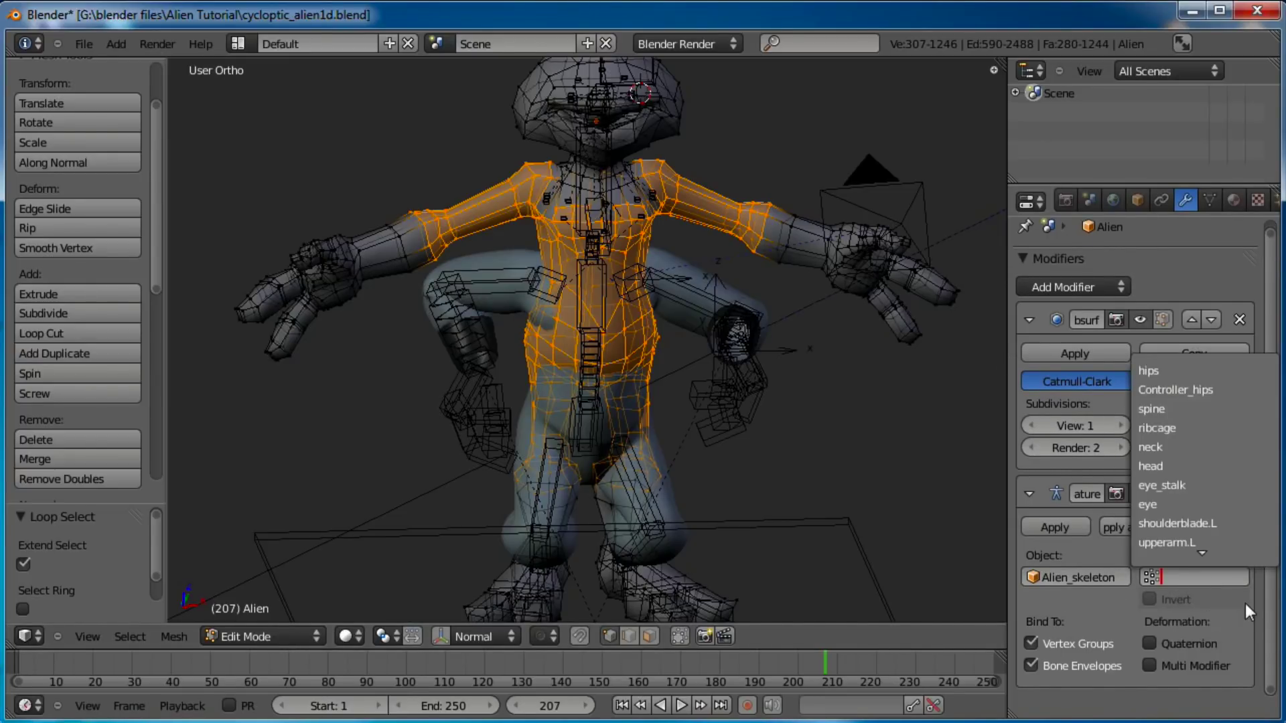
left_click(1243, 630)
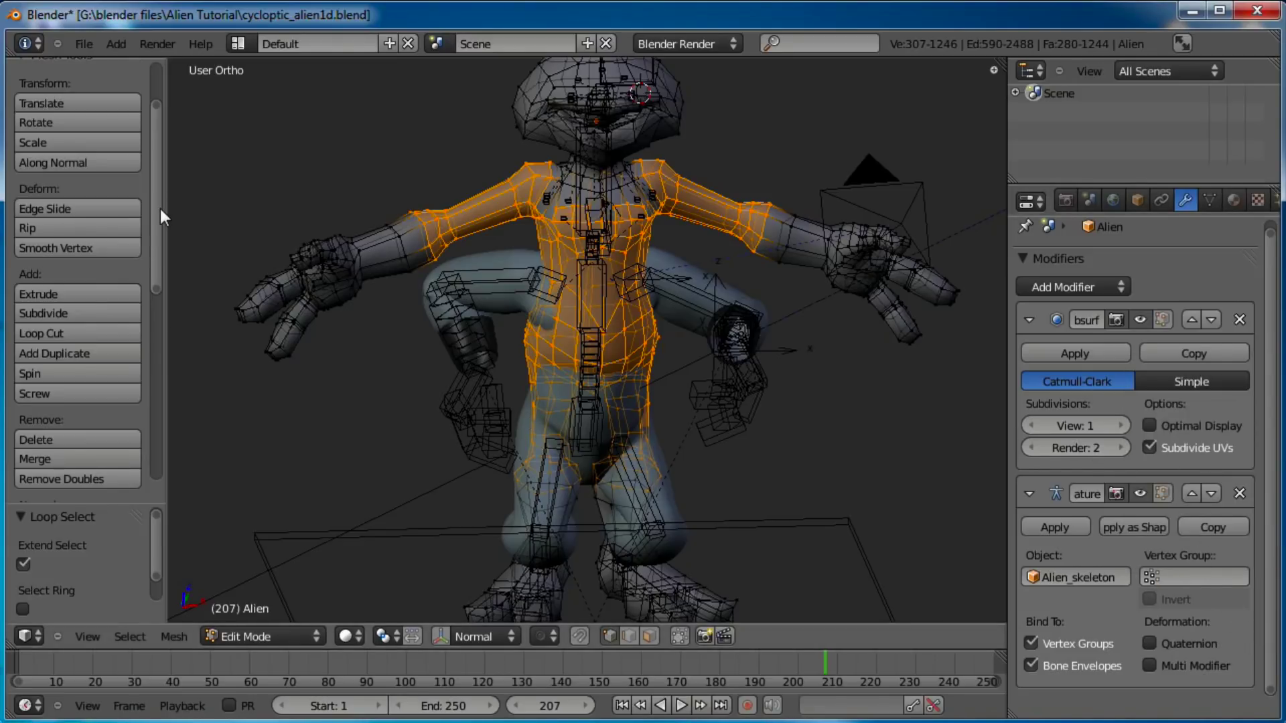
mouse_move(152, 214)
left_mouse_down()
mouse_move(150, 451)
mouse_move(140, 182)
left_mouse_up()
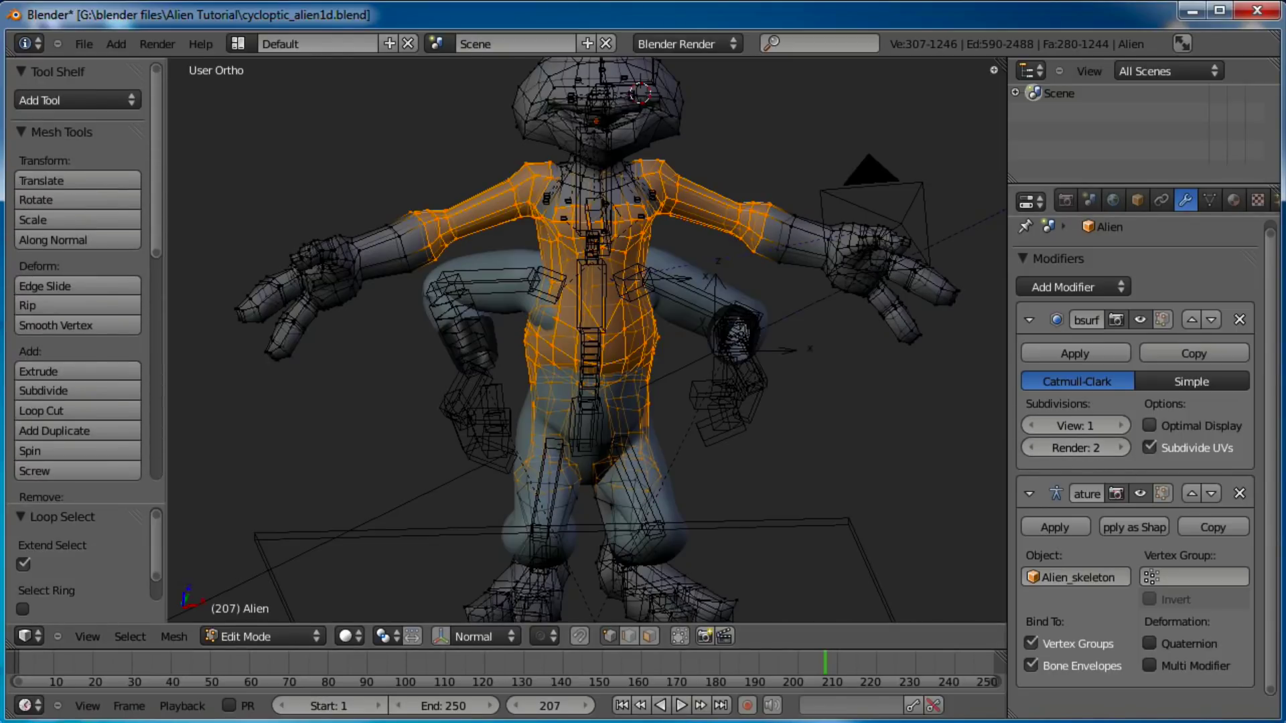
left_click(1149, 425)
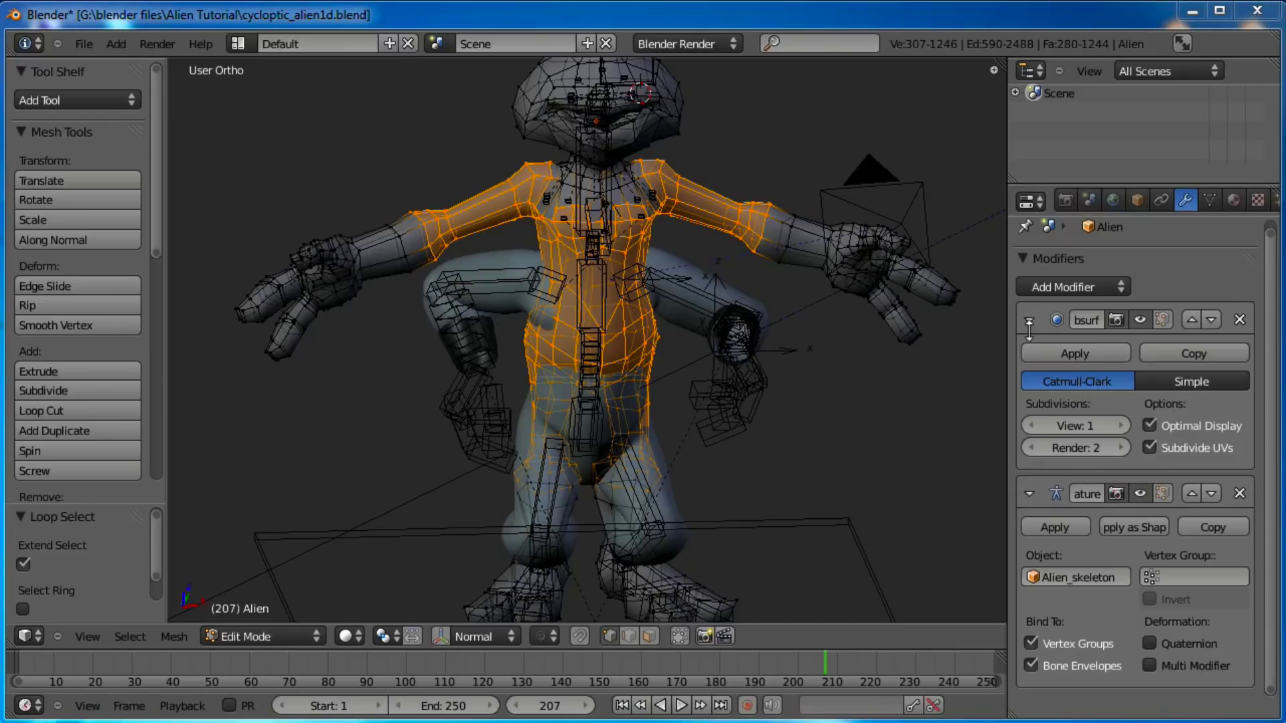
- Add a new vertex group, rename it 'clothes', and switch back to Object Mode
left_click(1208, 201)
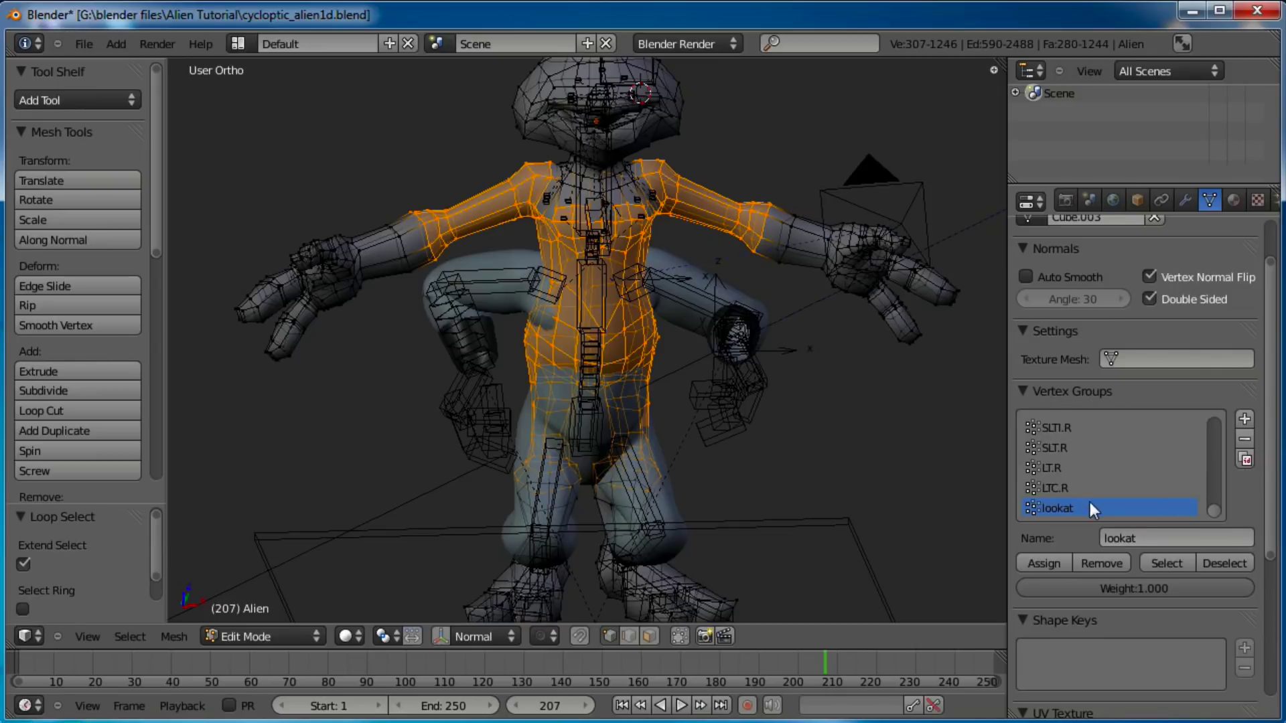
left_click(1245, 420)
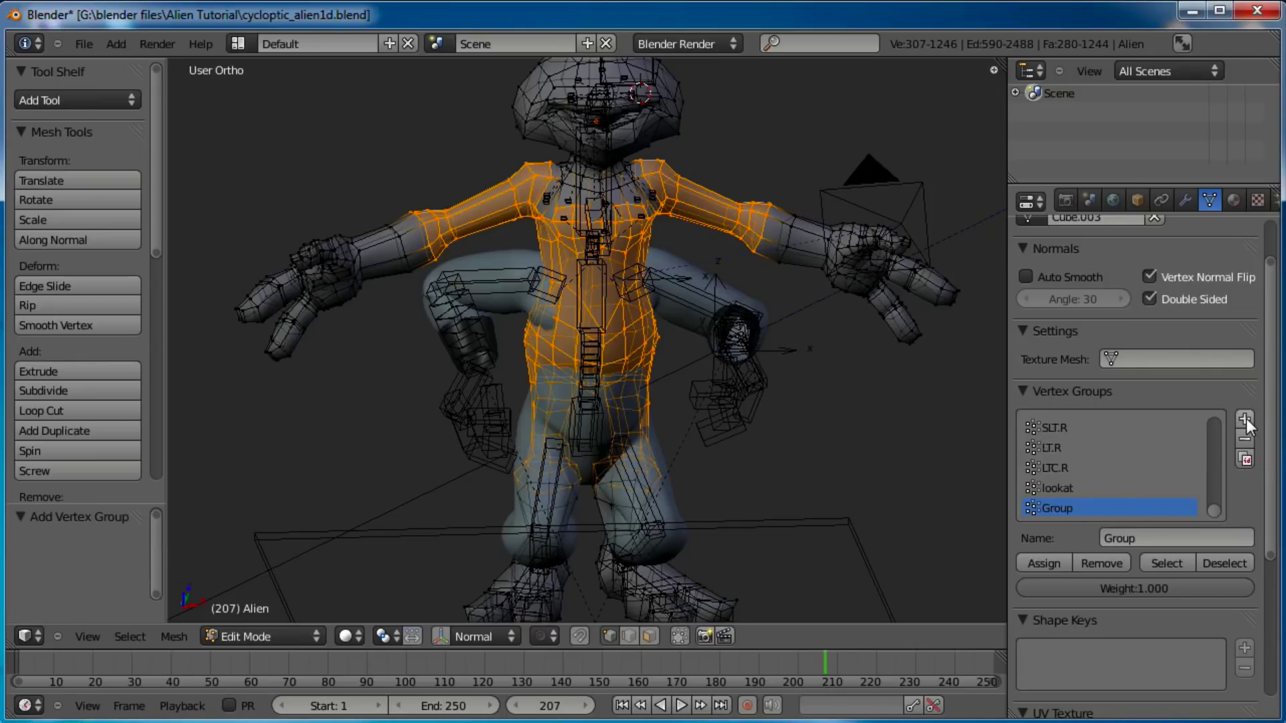
left_click(1144, 541)
type("clothes")
key("Return")
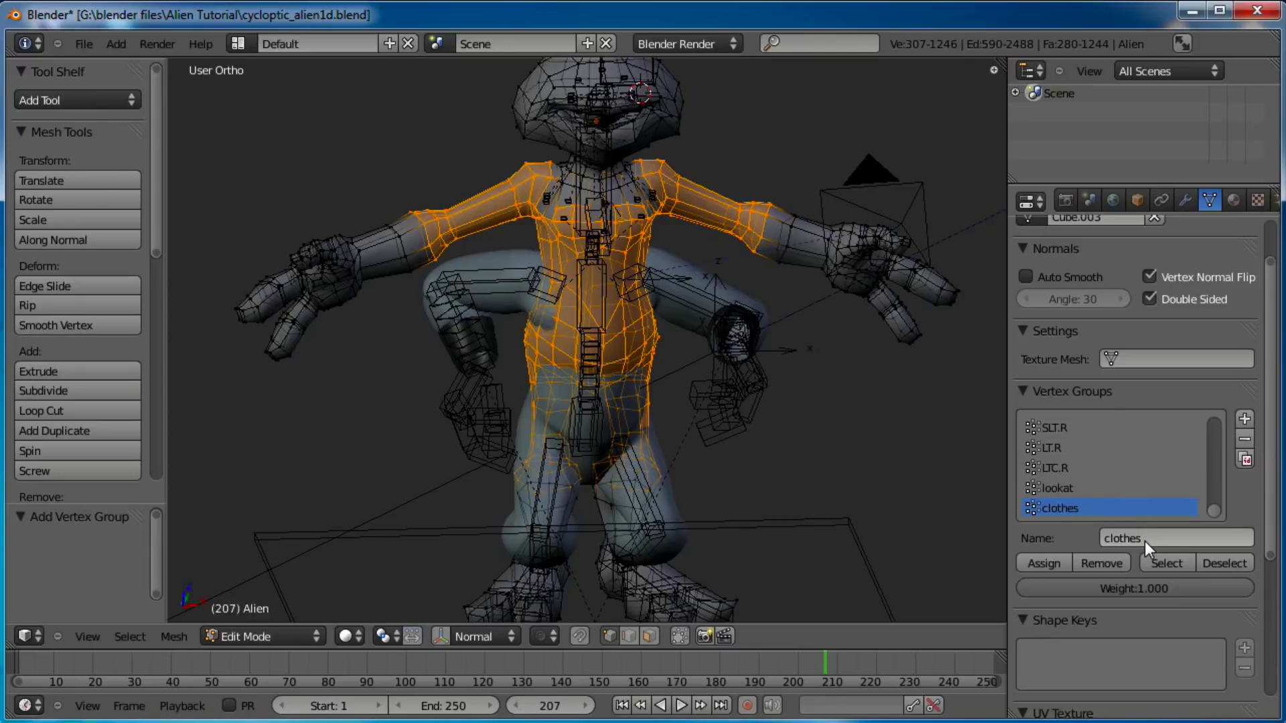
key("Tab")
middle_click_drag(604, 291, 685, 367)
- Collapse the bsurf and Armature modifier panels
scroll(658, 361, "up", 2)
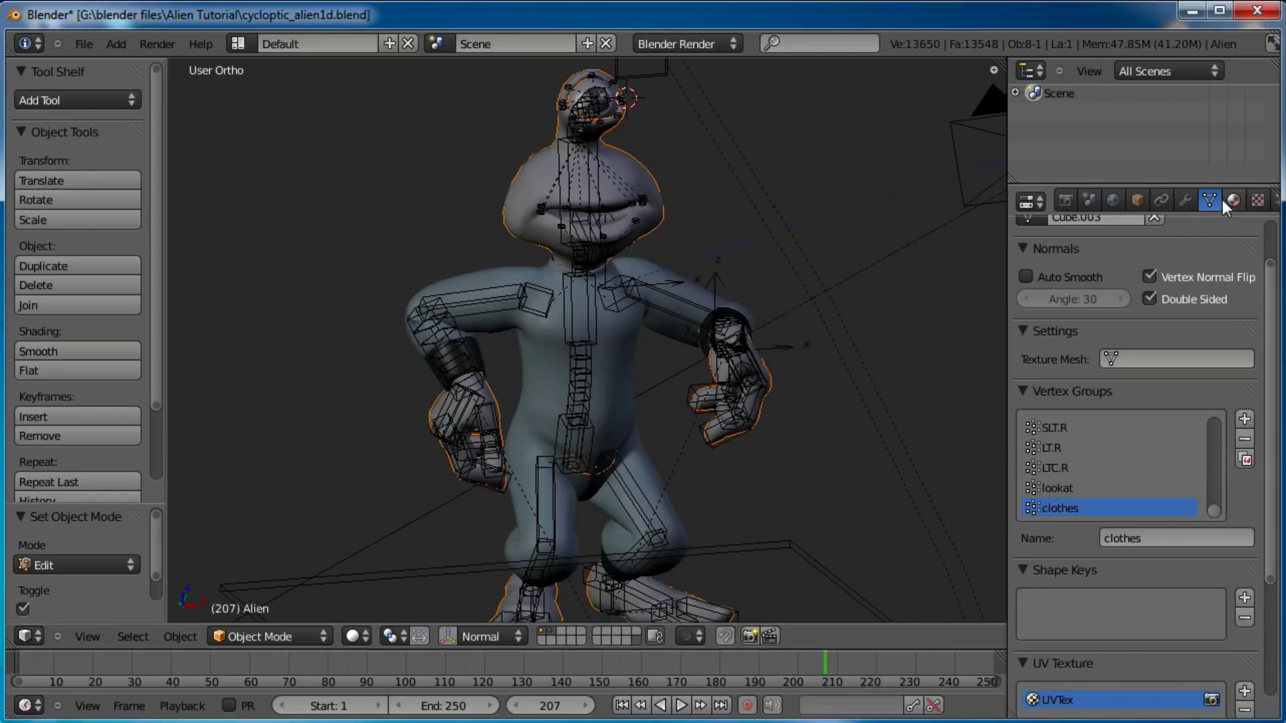
left_click(1184, 199)
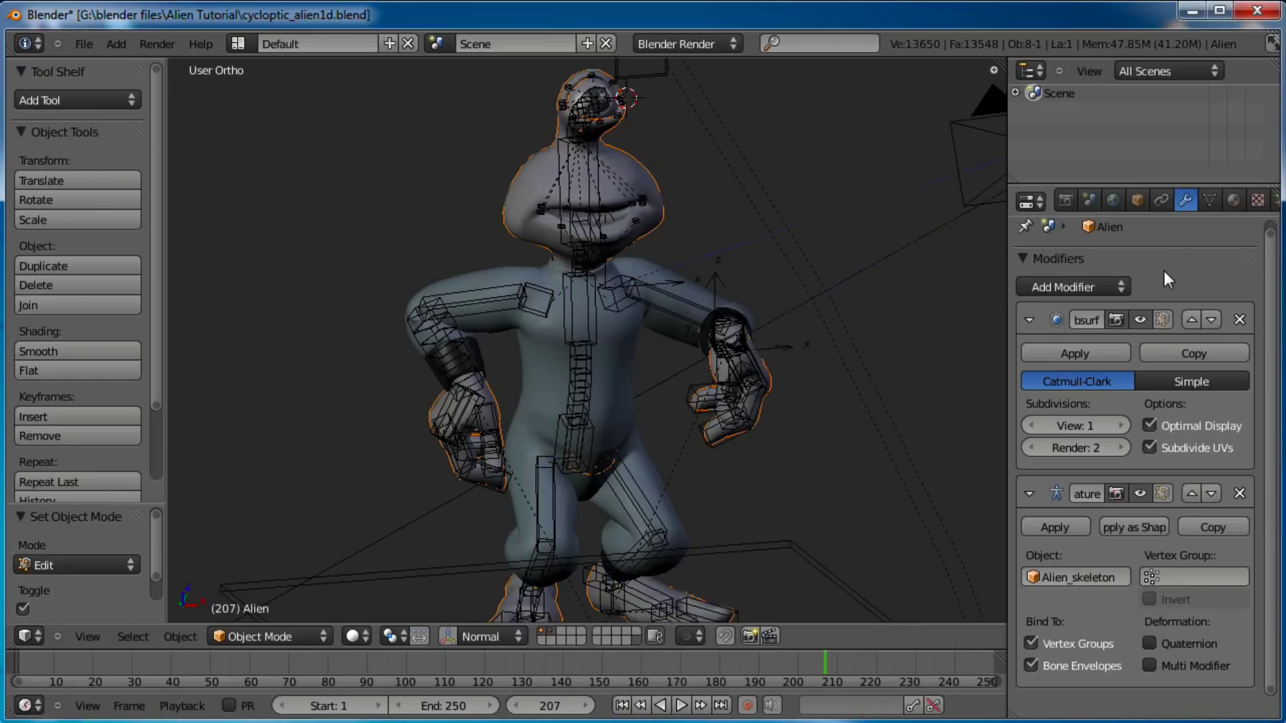
left_click(1029, 321)
left_click(1028, 357)
- Add a Mask modifier to the Alien body and browse its vertex group list
left_click(1119, 287)
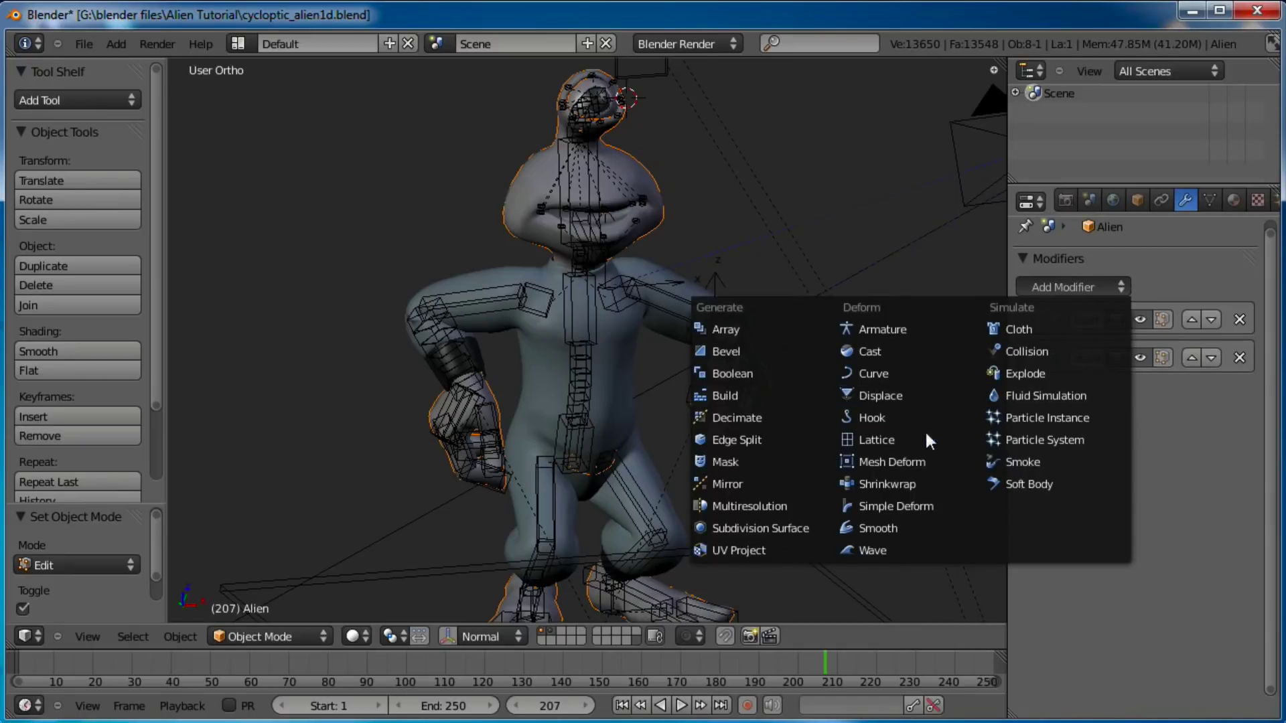
left_click(726, 462)
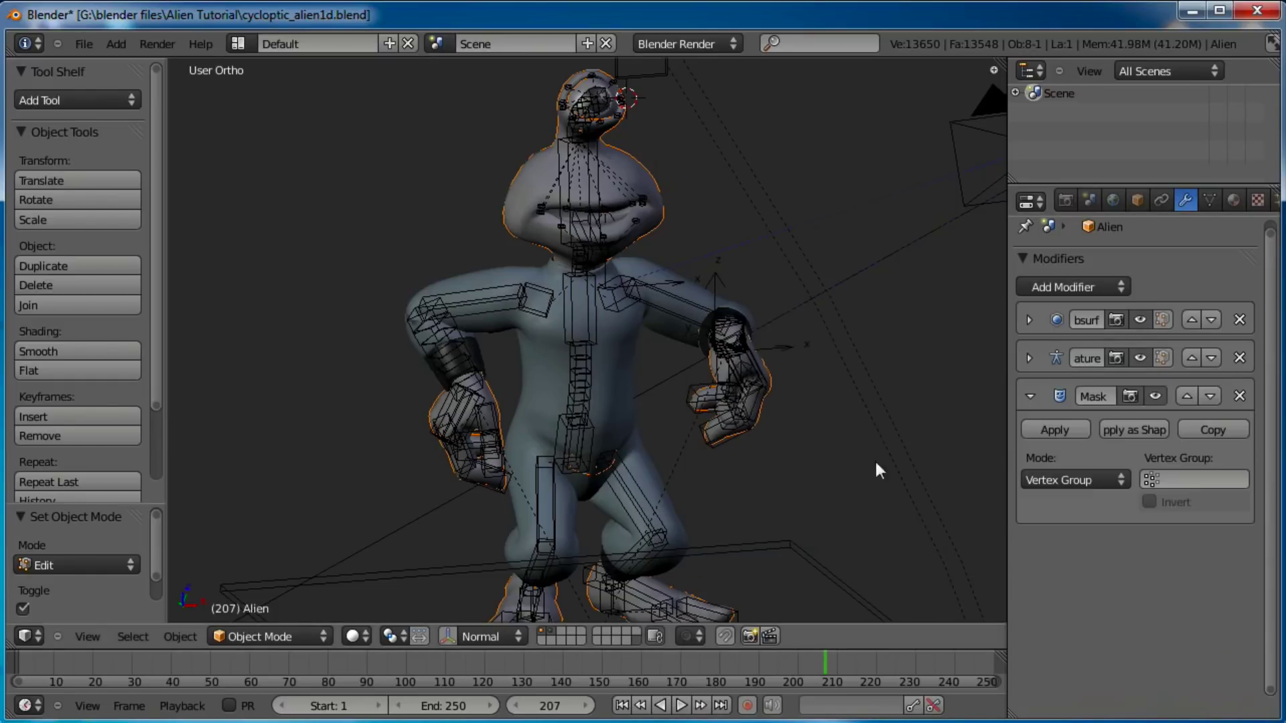
left_click(1179, 479)
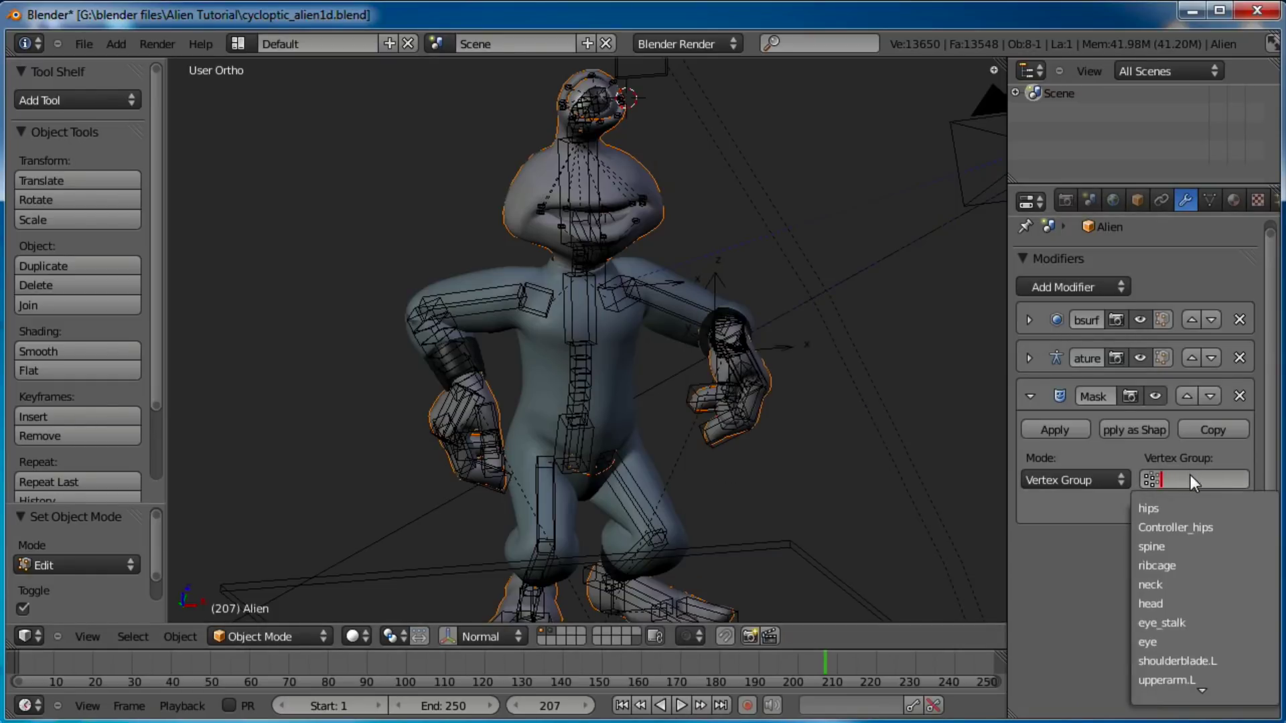
scroll(1196, 683, "down", 3)
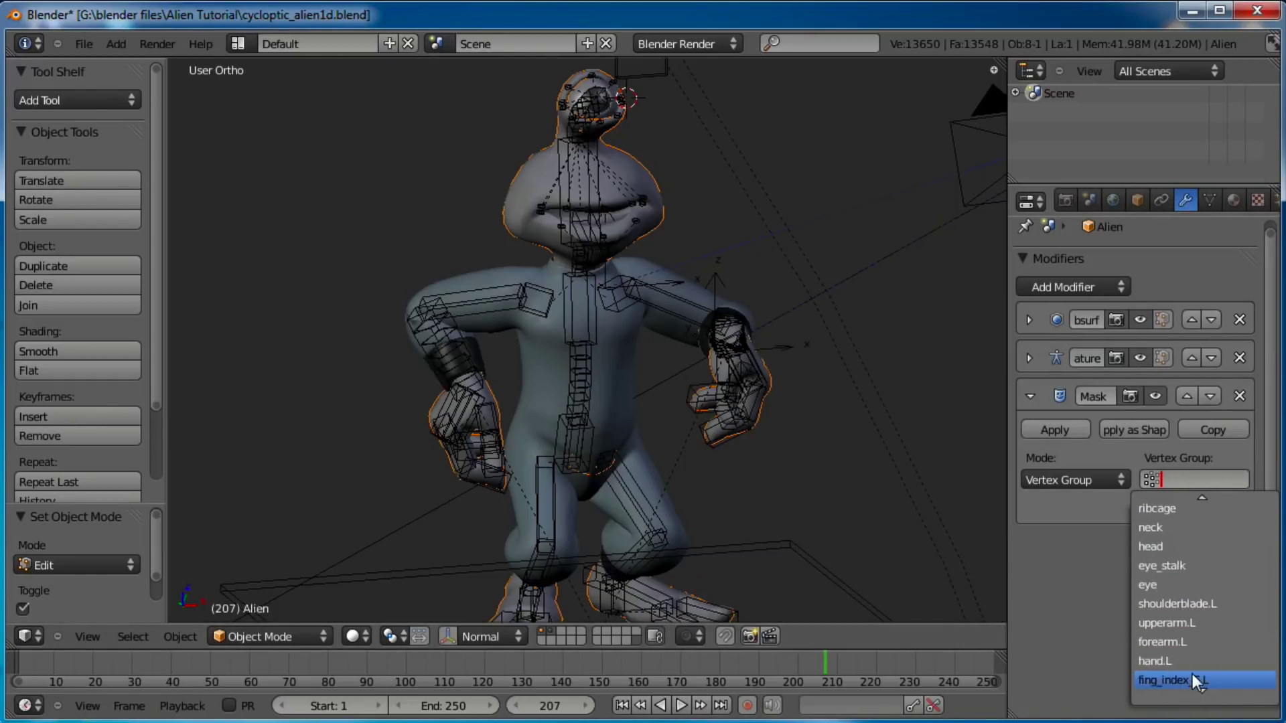
scroll(1192, 682, "down", 20)
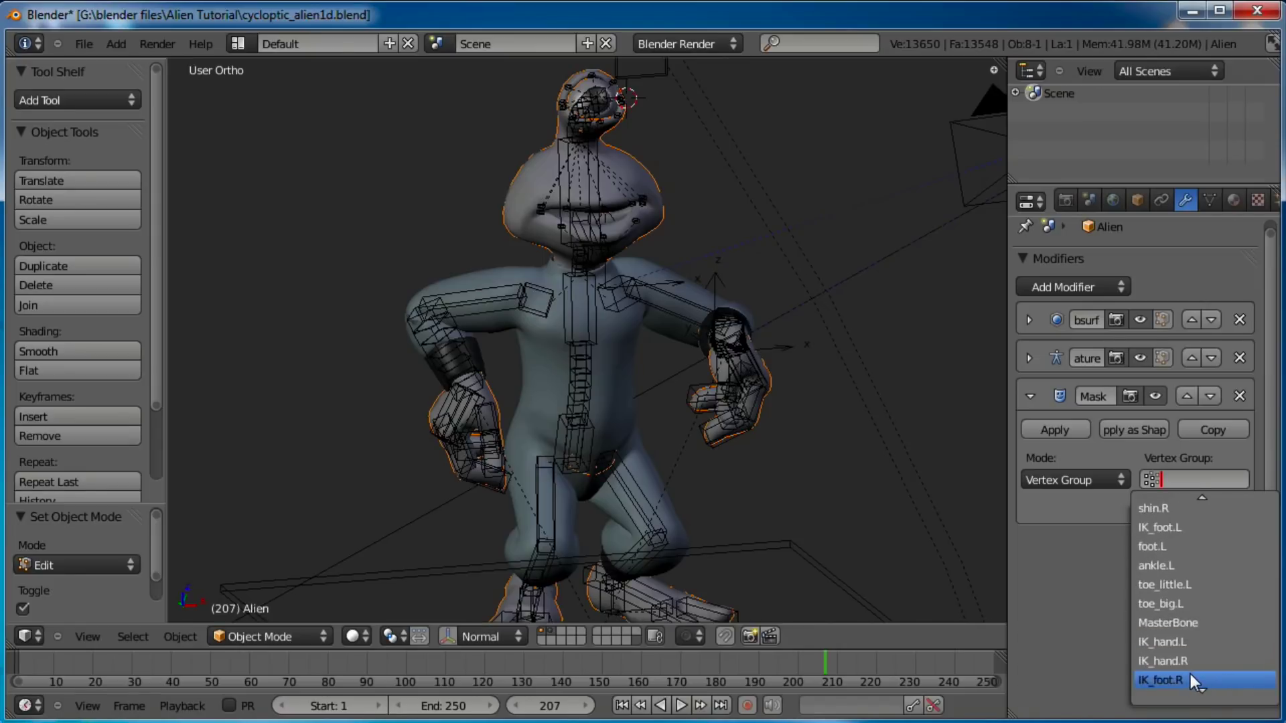
scroll(1191, 675, "down", 20)
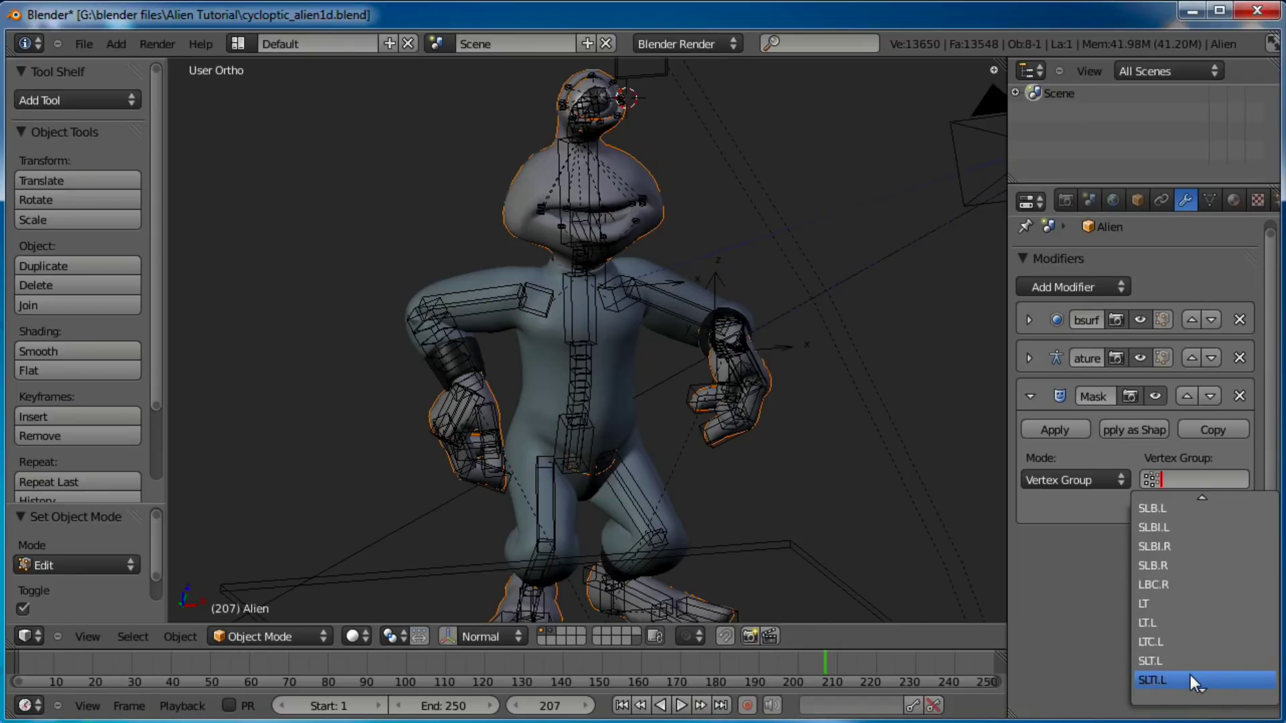
scroll(1191, 675, "down", 6)
- Set the Mask to the 'clothes' vertex group with Invert on, then reselect the Alien body
left_click(1153, 679)
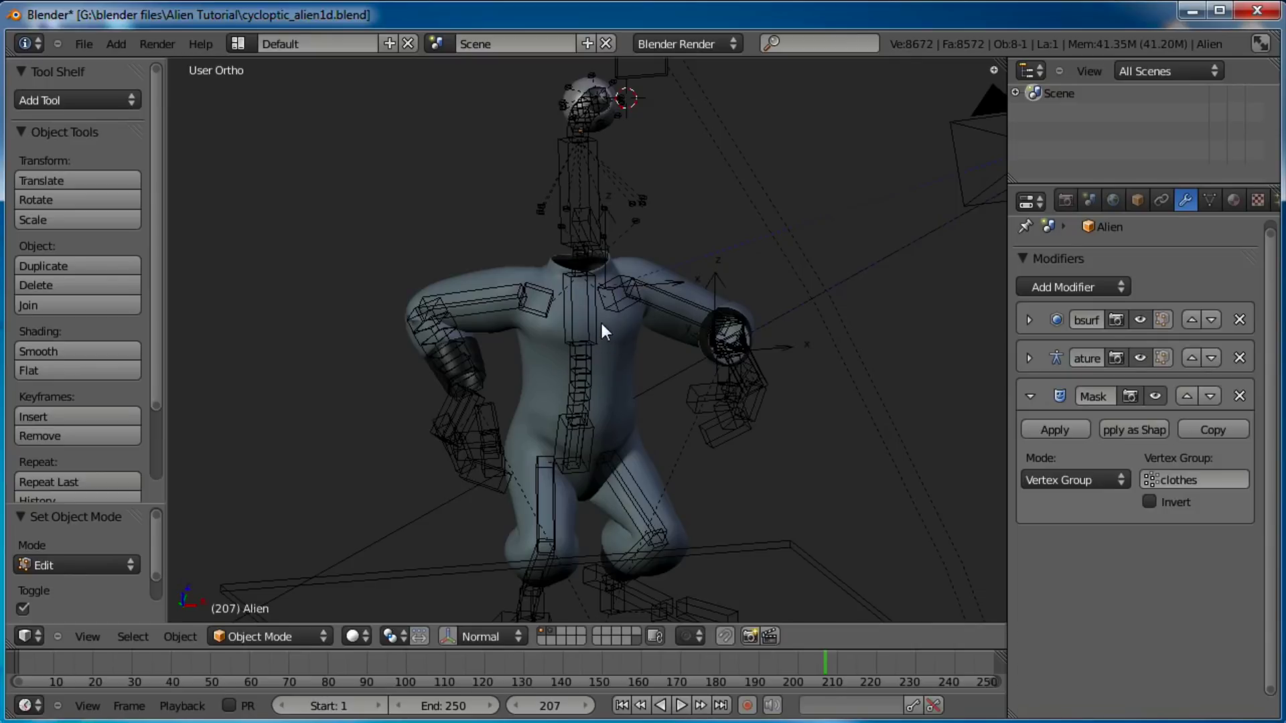
left_click(1149, 502)
right_click(656, 263)
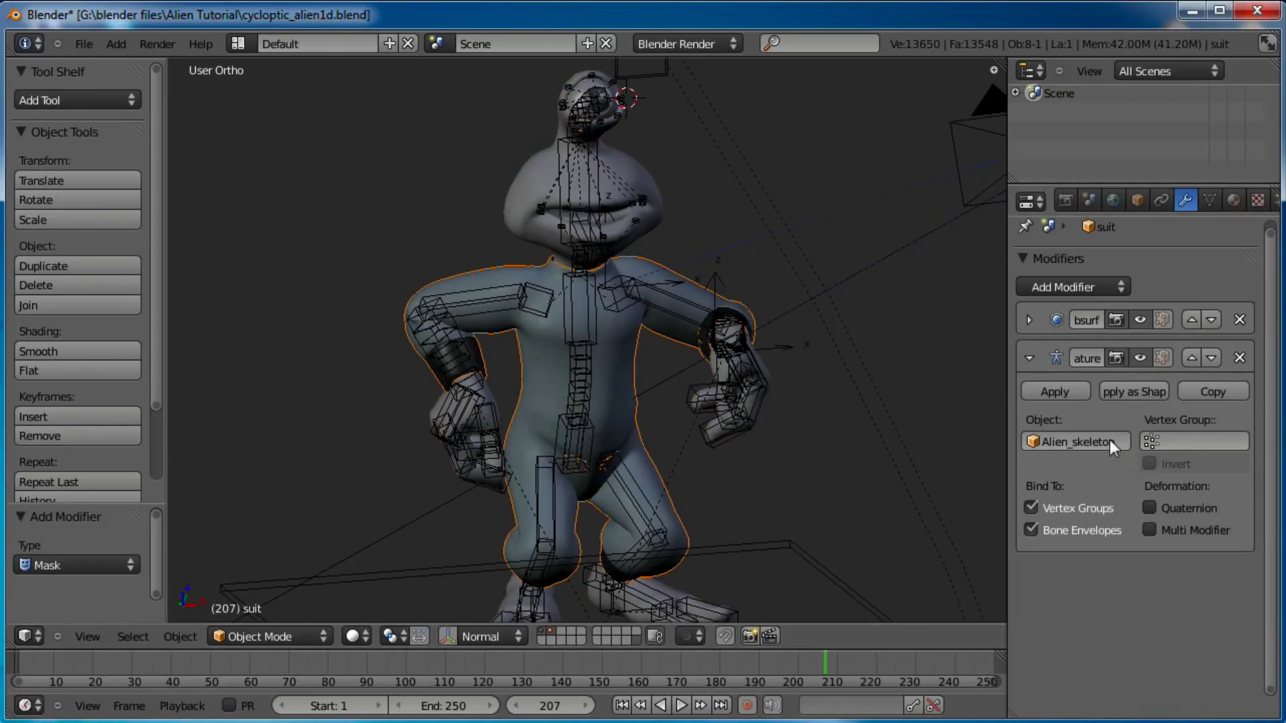
right_click(610, 423)
right_click(612, 456)
right_click(645, 181)
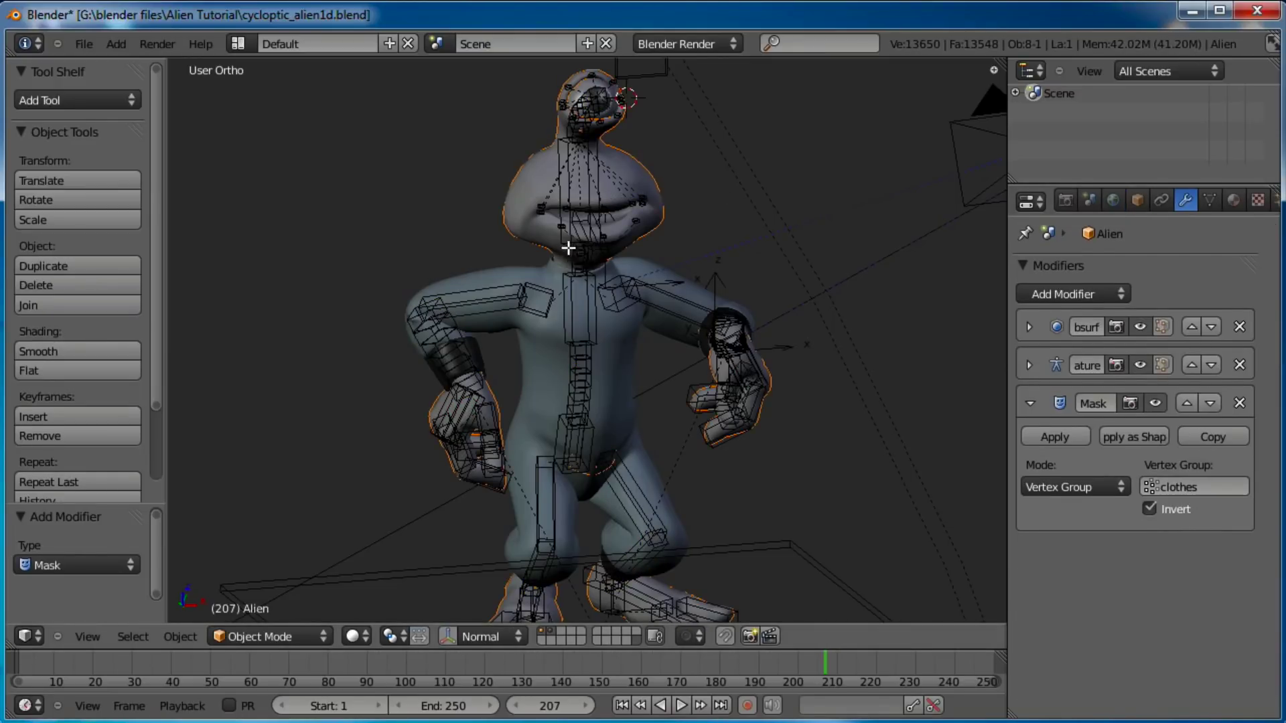
- Assign the selected torso vertices to the 'clothes' group, then select the suit
key("Tab")
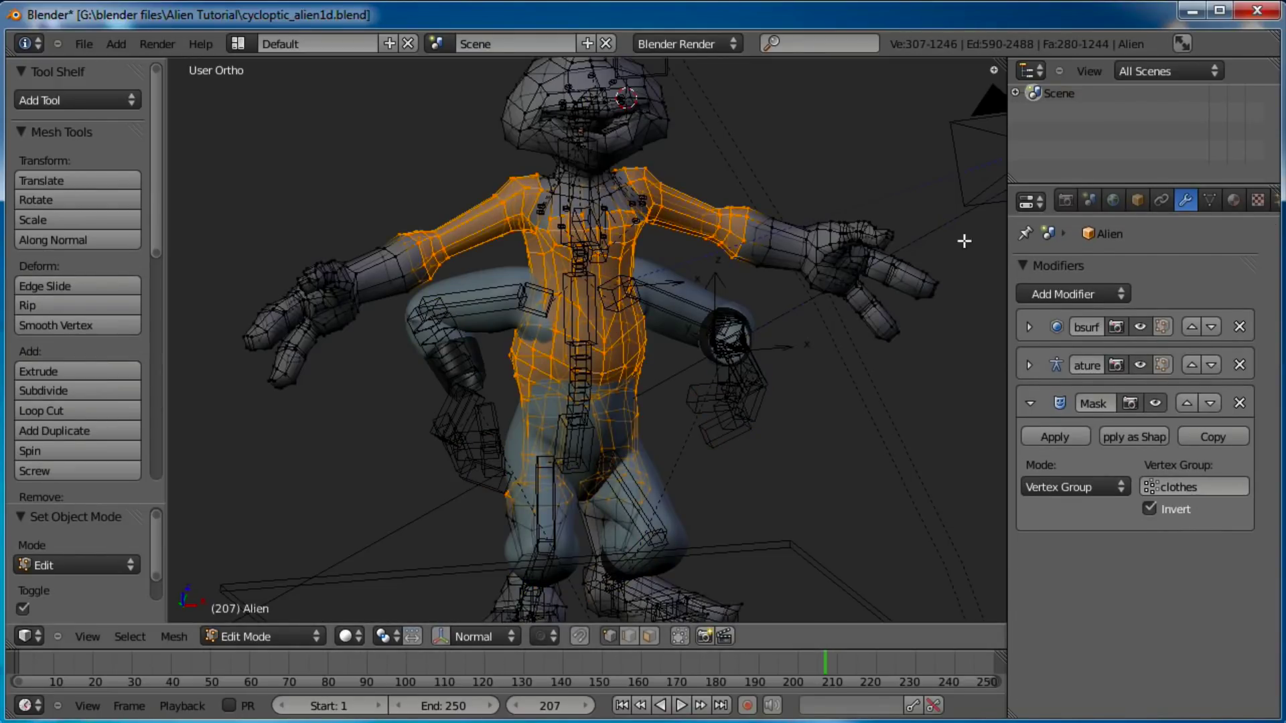
left_click(1209, 199)
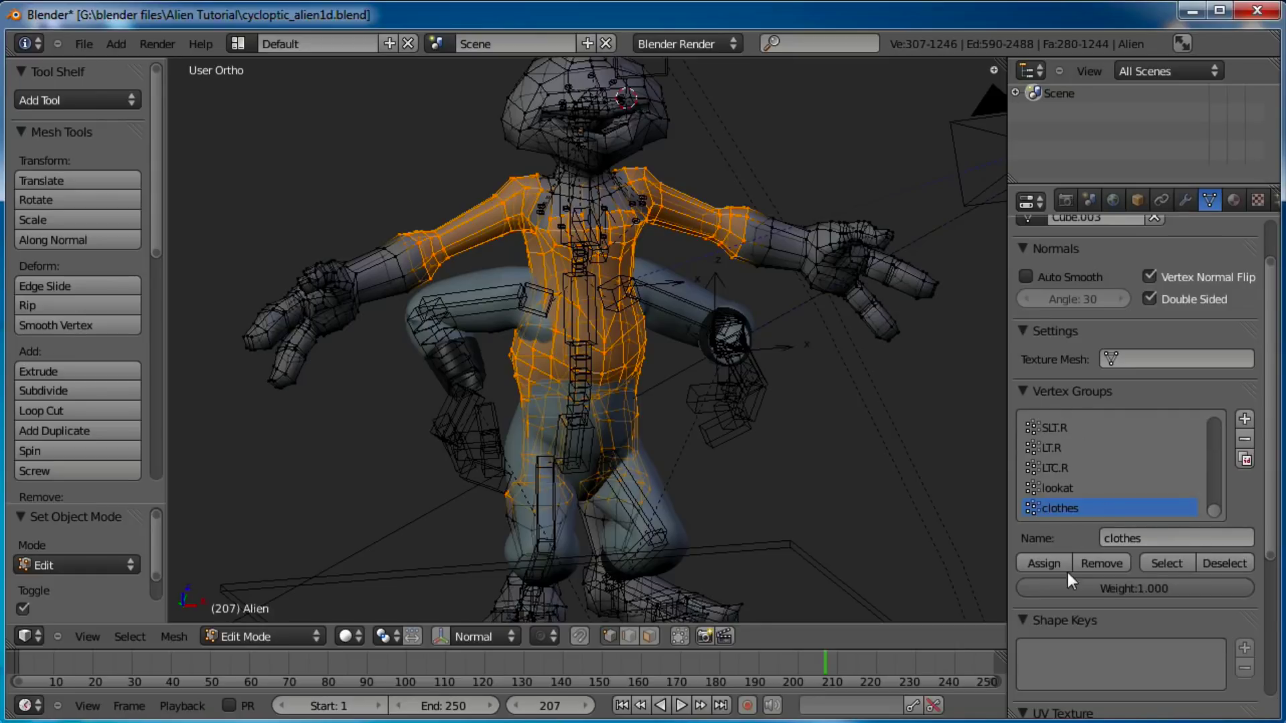
left_click(1029, 563)
key("Tab")
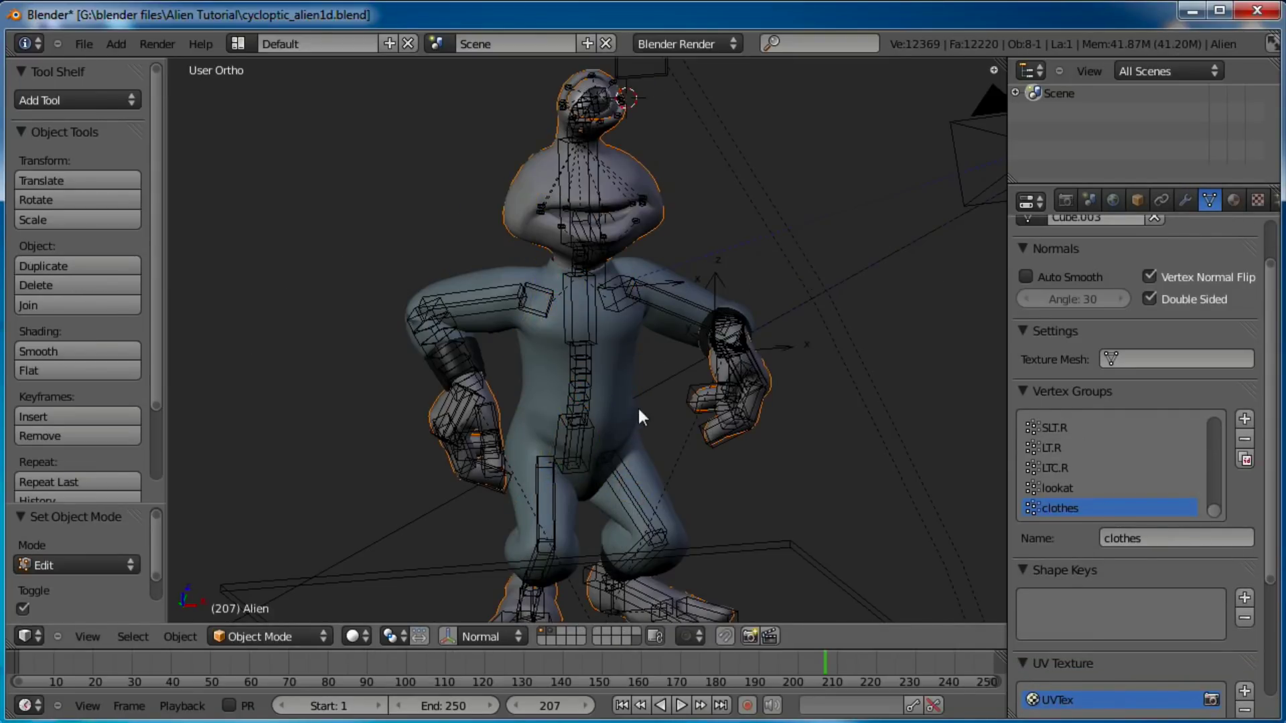
right_click(633, 371)
- Hide the suit and inspect the masked Alien body, framing the whole rig including feet
key("h")
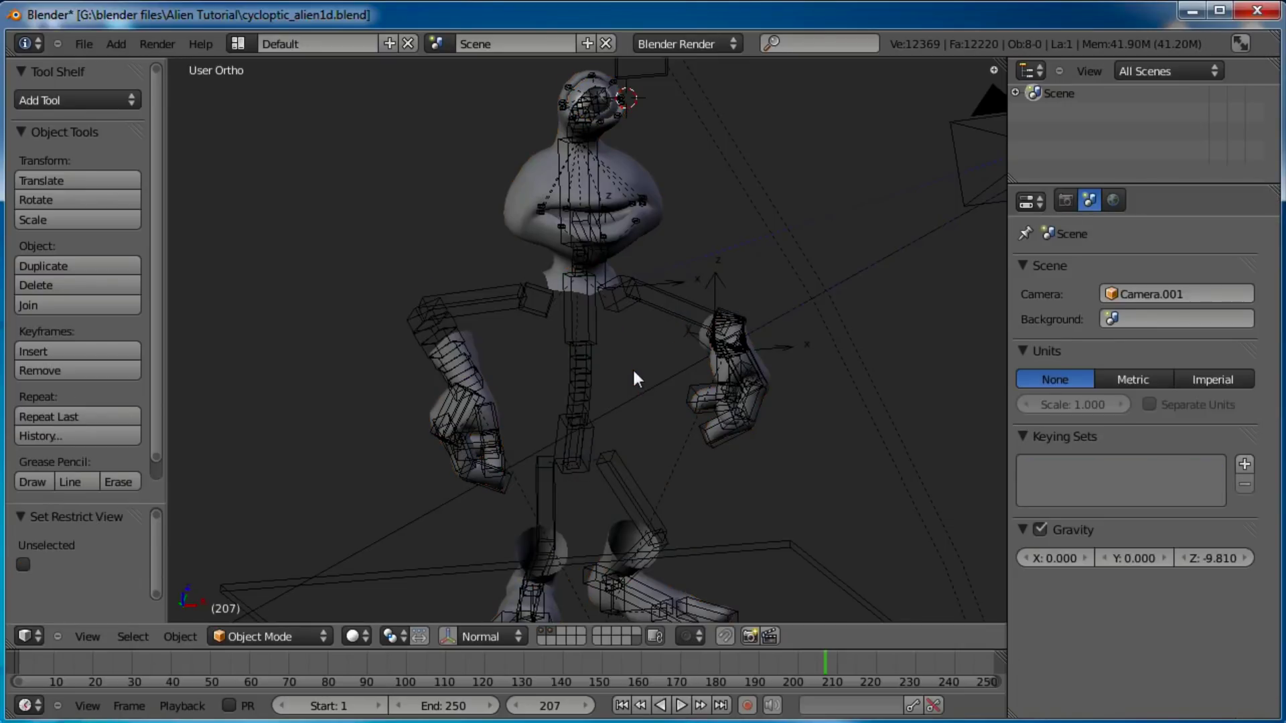
middle_click_drag(664, 364, 581, 413)
right_click(648, 157)
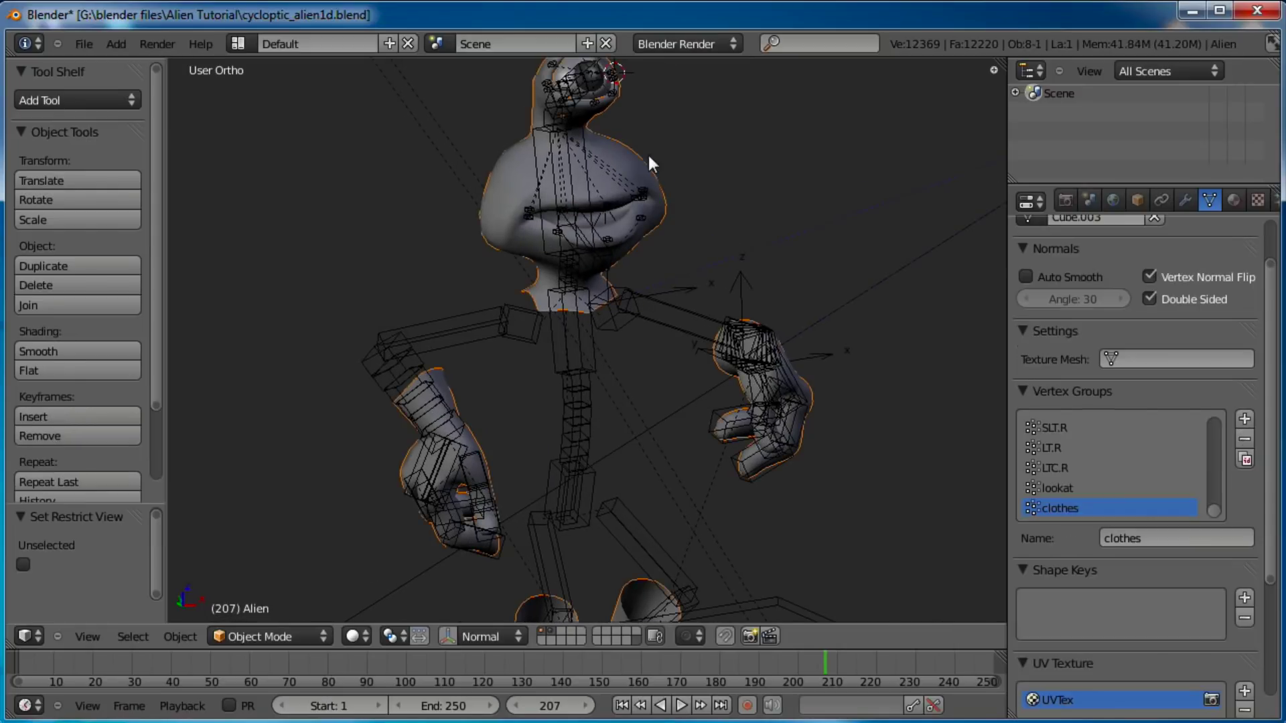
scroll(638, 376, "down", 1)
middle_click_drag(650, 383, 648, 332, "shift")
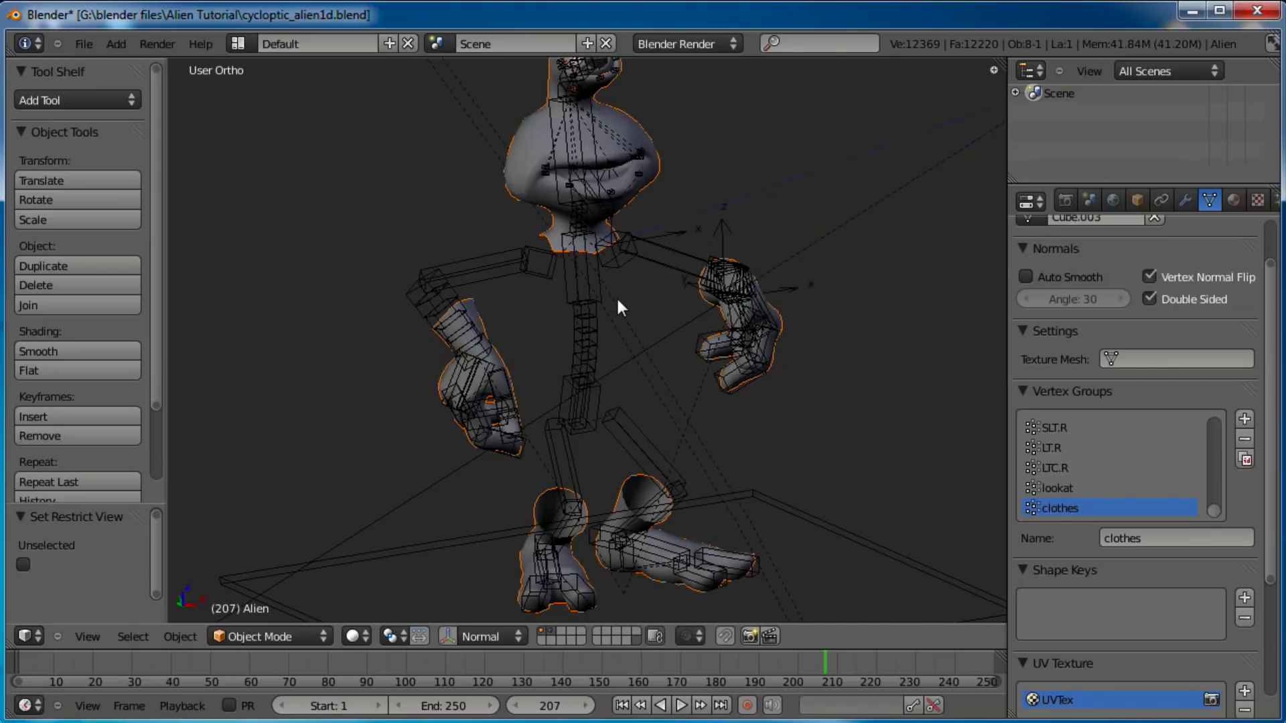
- Reveal the suit again and select only the IK_hand.R bone in Pose Mode
key("alt+h")
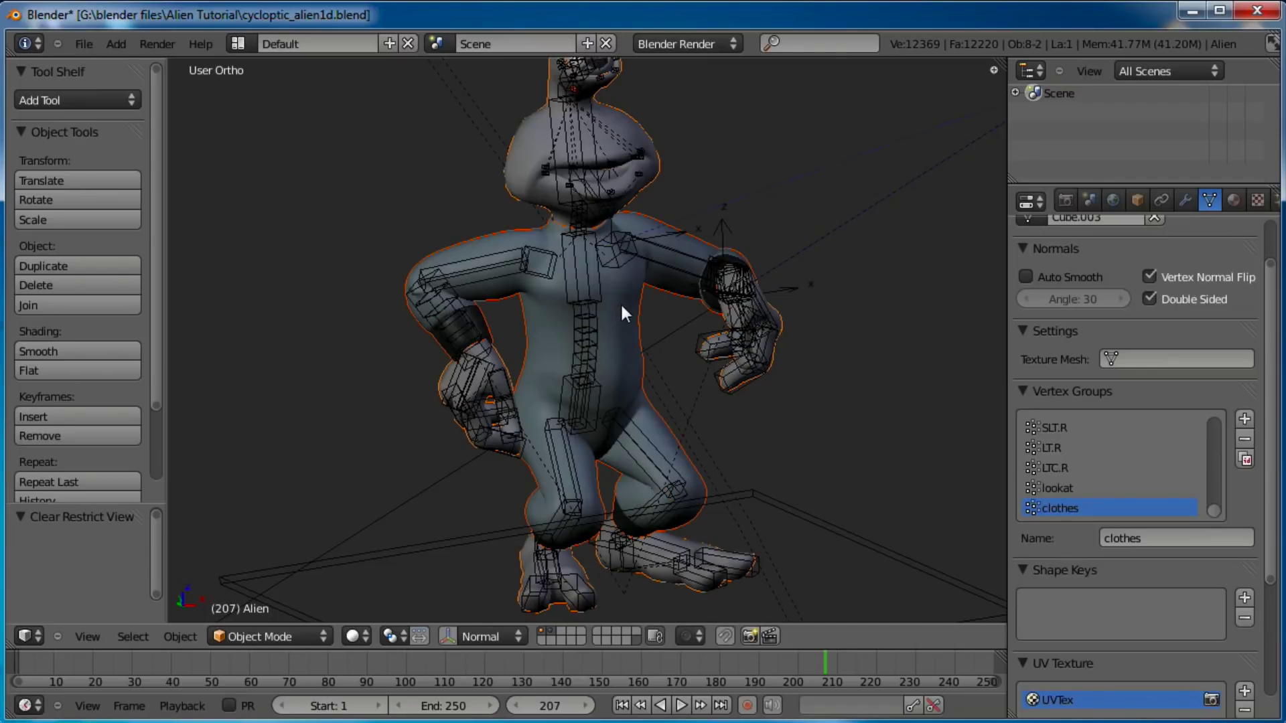
key("a")
right_click(484, 355)
- Move the IK_hand.R control, then raise the IK_hand.L control to new positions
key("g")
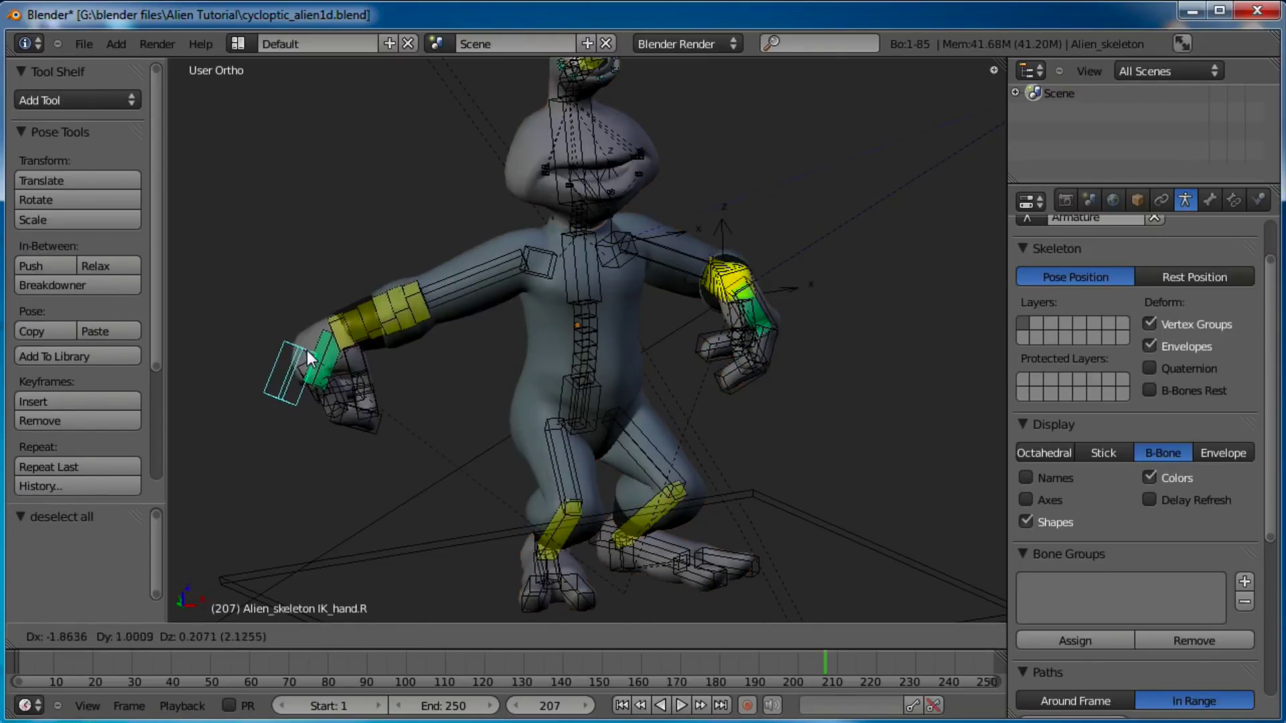
left_click(338, 331)
right_click(773, 294)
key("g")
left_click(839, 261)
middle_click_drag(843, 256, 629, 373)
- Reposition IK_hand.L and IK_hand.R again so both arms hang lowered, checking from behind
key("g")
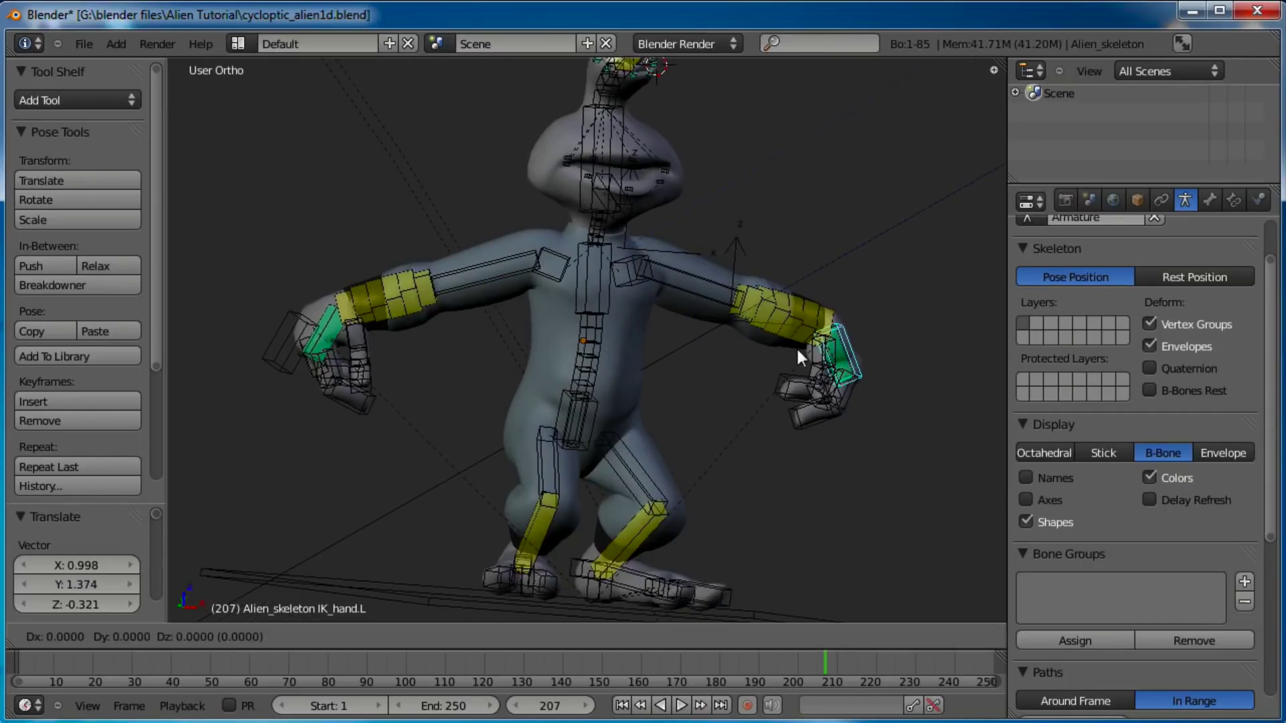
left_click(747, 365)
right_click(329, 324)
key("g")
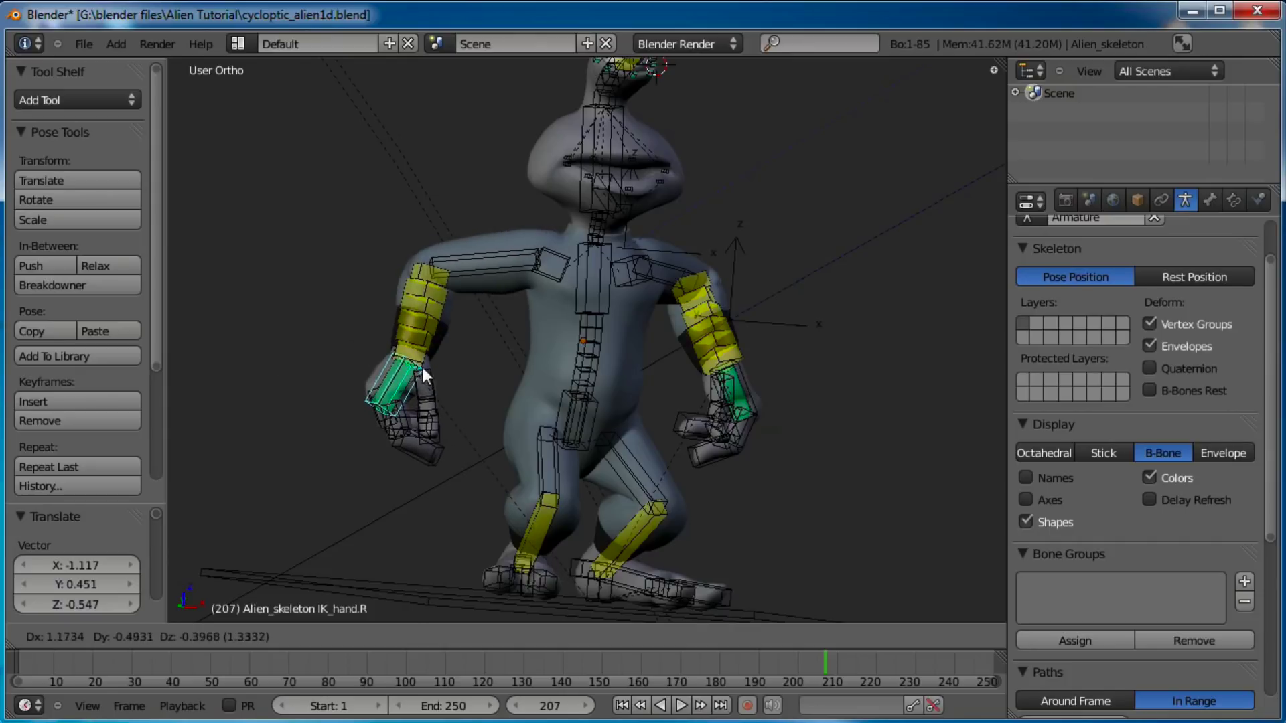
left_click(420, 365)
mouse_move(421, 364)
middle_mouse_down()
mouse_move(552, 400)
mouse_move(684, 397)
mouse_move(791, 361)
mouse_move(571, 410)
mouse_move(669, 355)
mouse_move(499, 338)
mouse_move(421, 352)
middle_mouse_up()
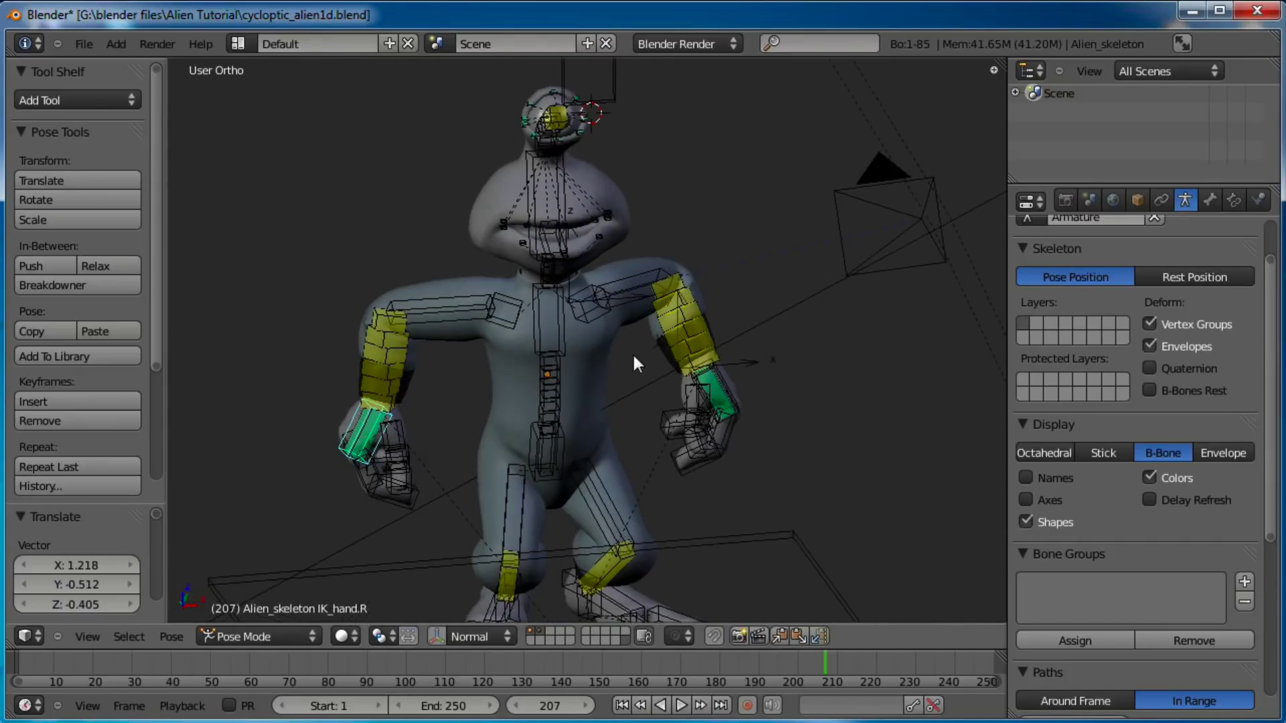